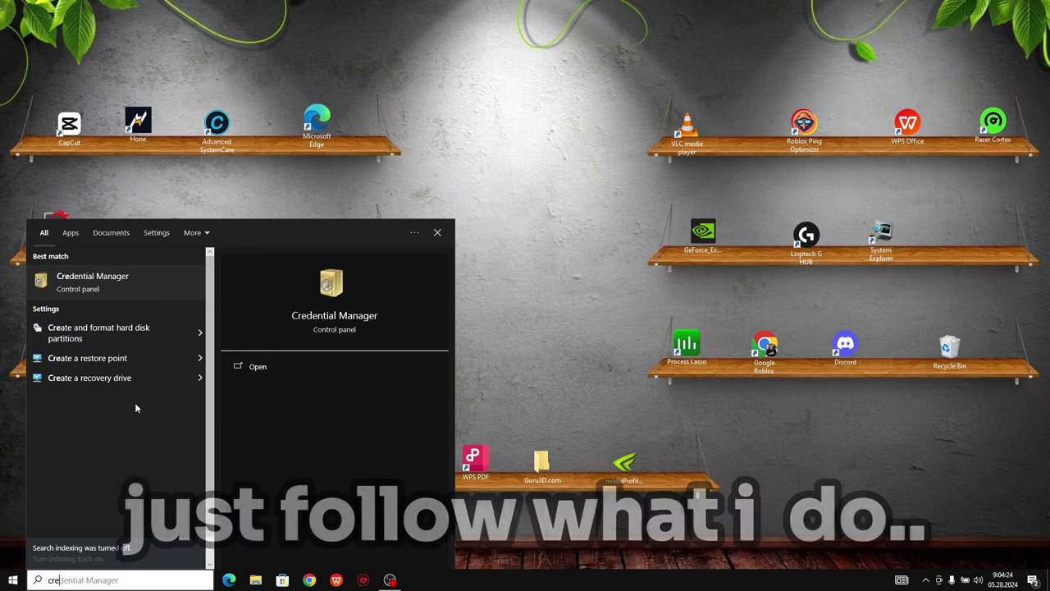
# Find the restore point settings through Windows search and open the protection configuration for Local Disk (C:)
pyautogui.write('ate')
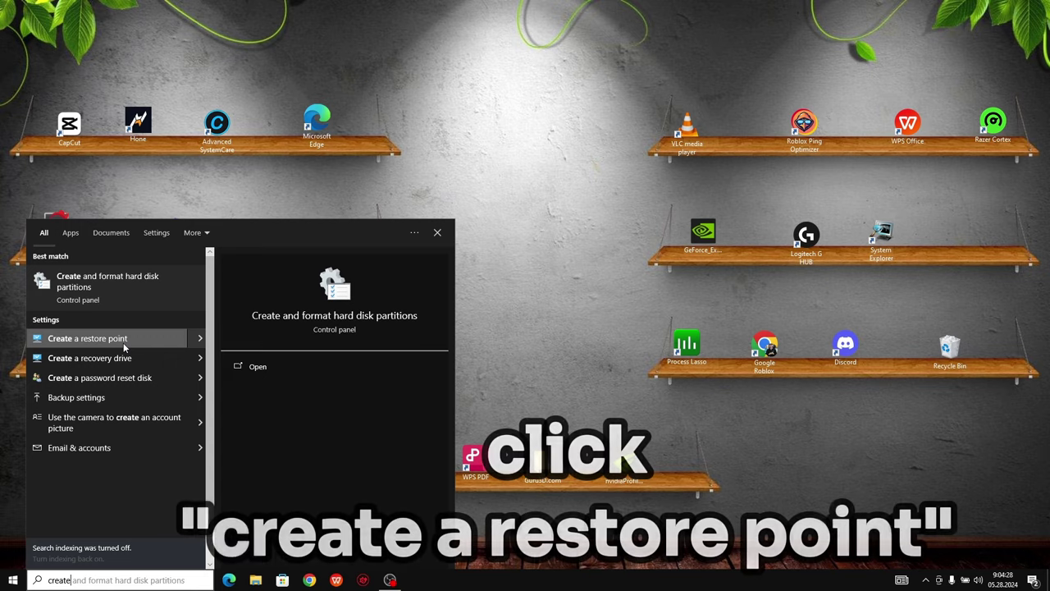
pyautogui.click(123, 337)
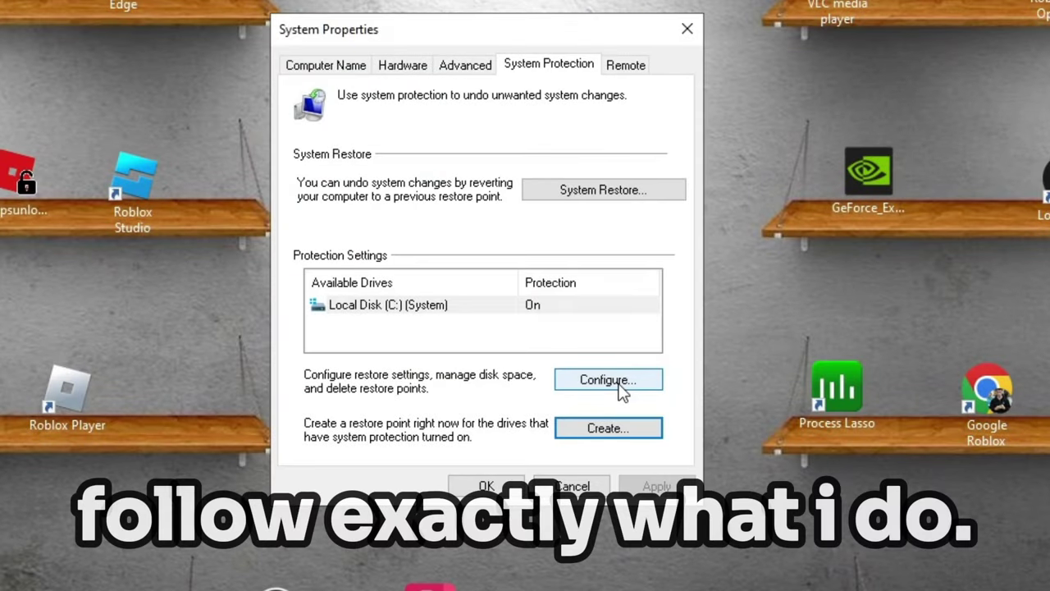
pyautogui.click(606, 380)
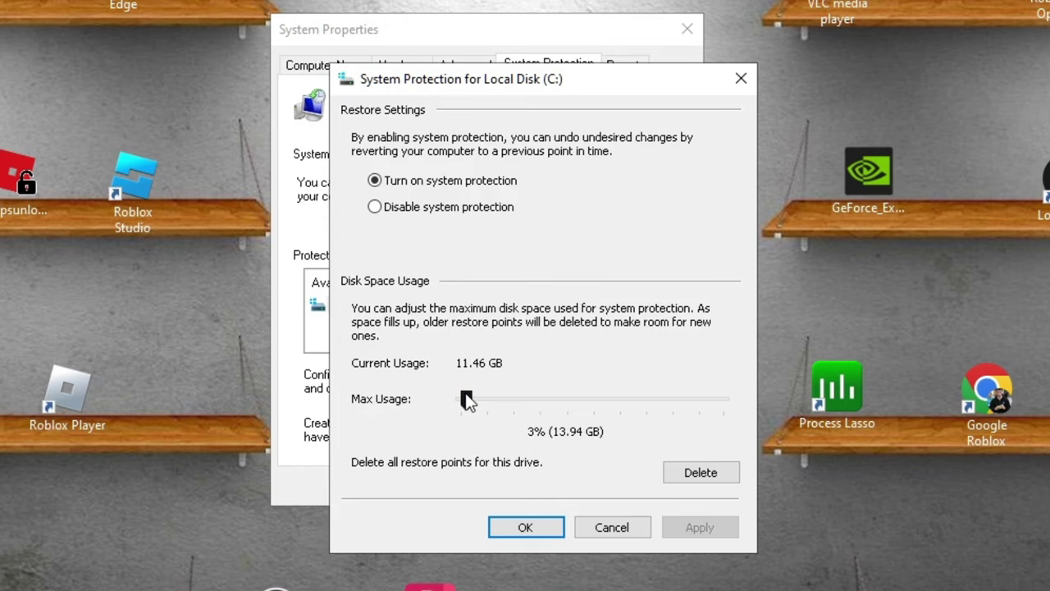
# Set the maximum disk space for system protection on Local Disk (C:) to 3% (13.94 GB) and apply it
pyautogui.moveTo(465, 395); pyautogui.dragTo(462, 411)
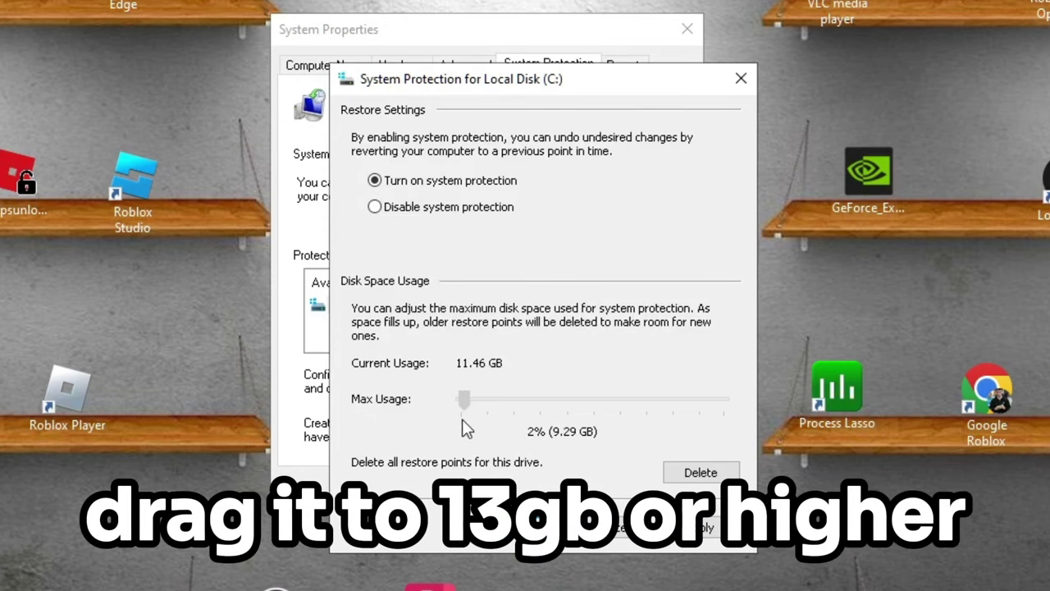
pyautogui.moveTo(462, 419); pyautogui.dragTo(465, 422)
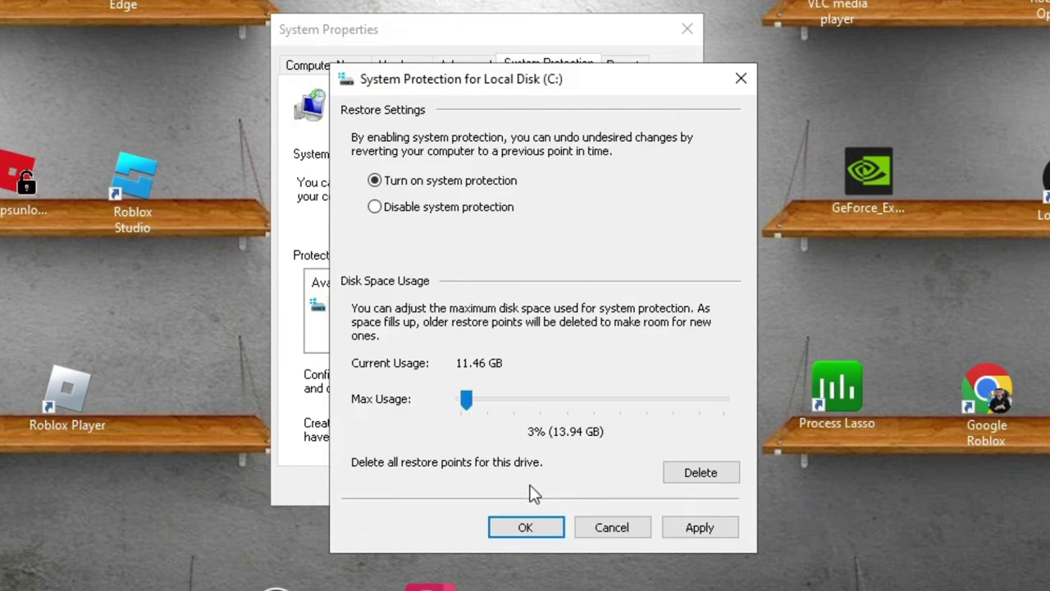
pyautogui.click(699, 529)
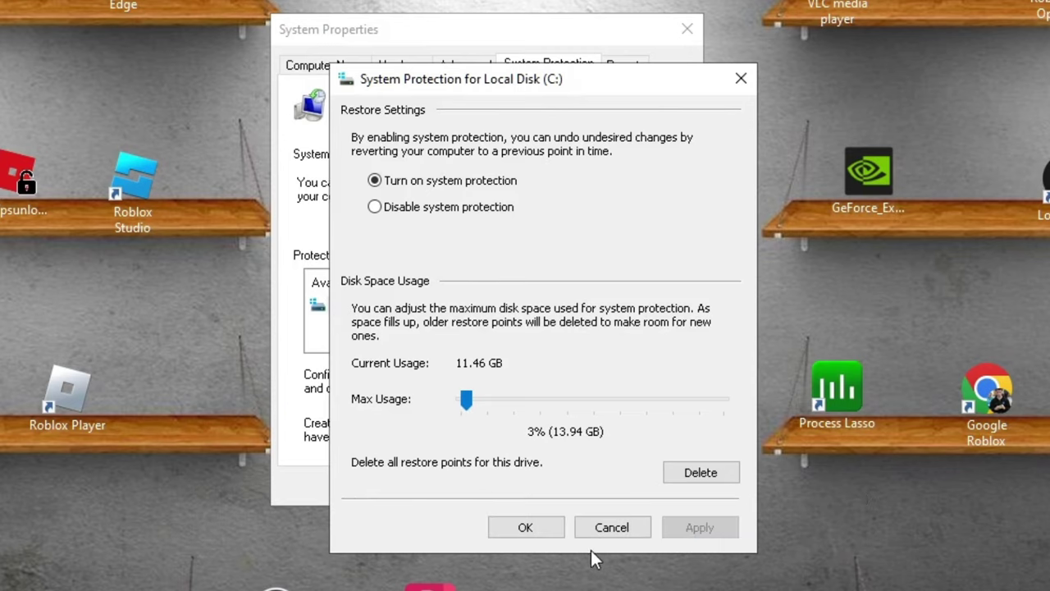
pyautogui.click(525, 527)
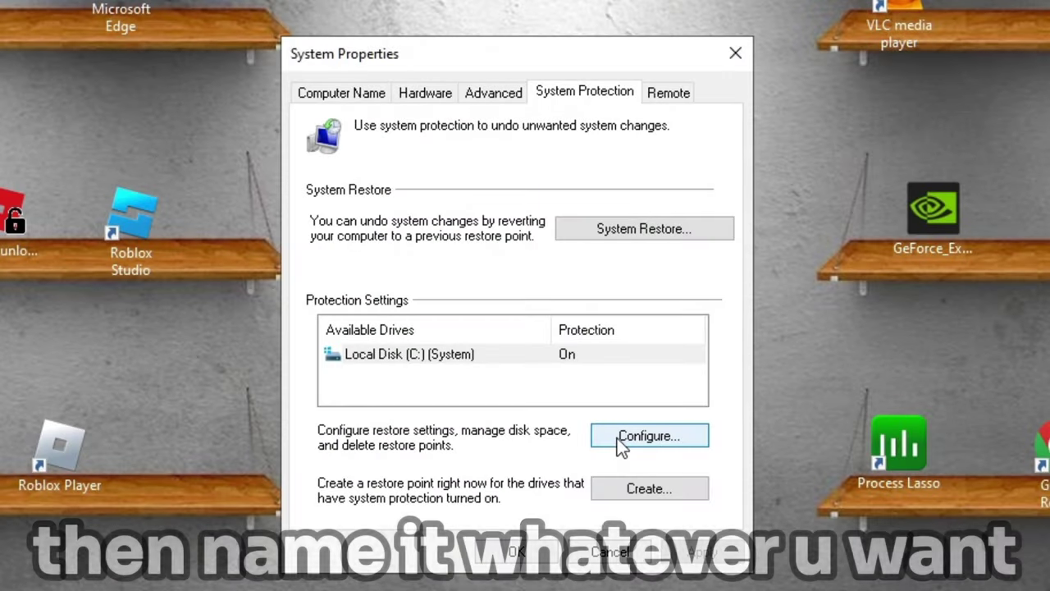
# Create a restore point with the description "sigma"
pyautogui.click(644, 492)
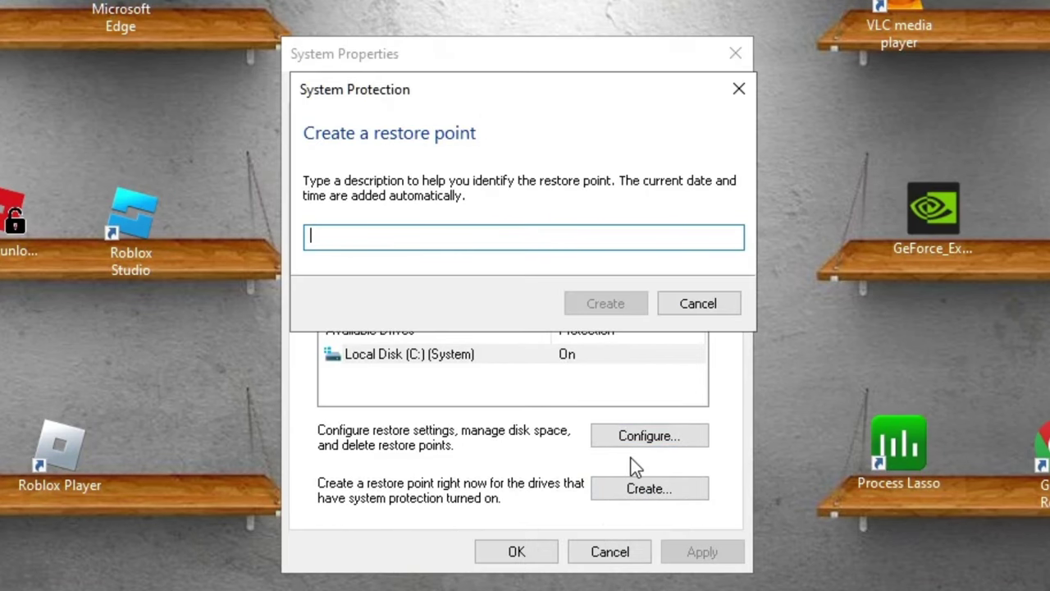
pyautogui.write('sigma')
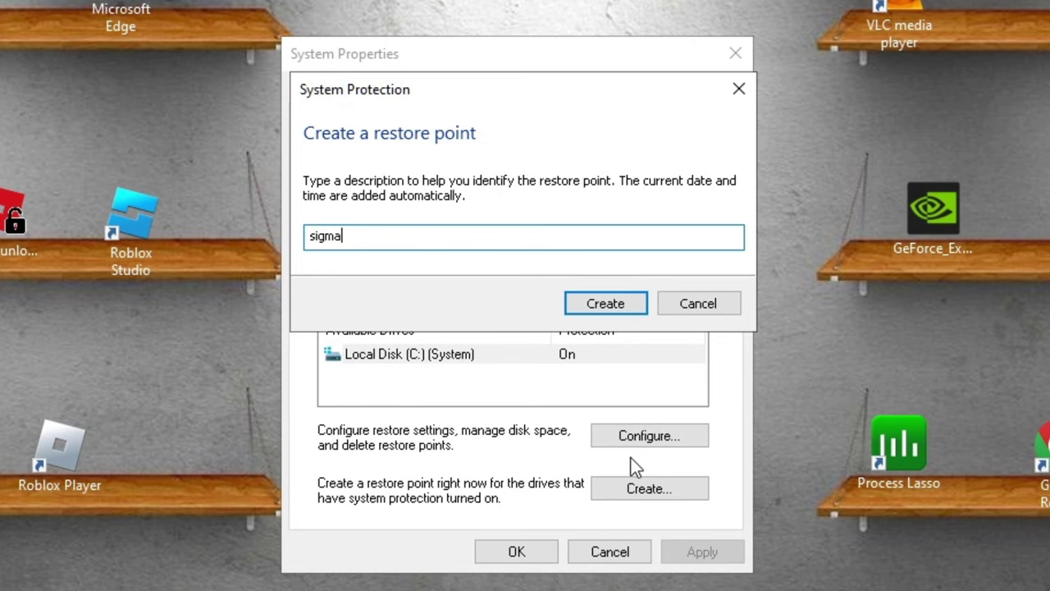
pyautogui.press('Return')
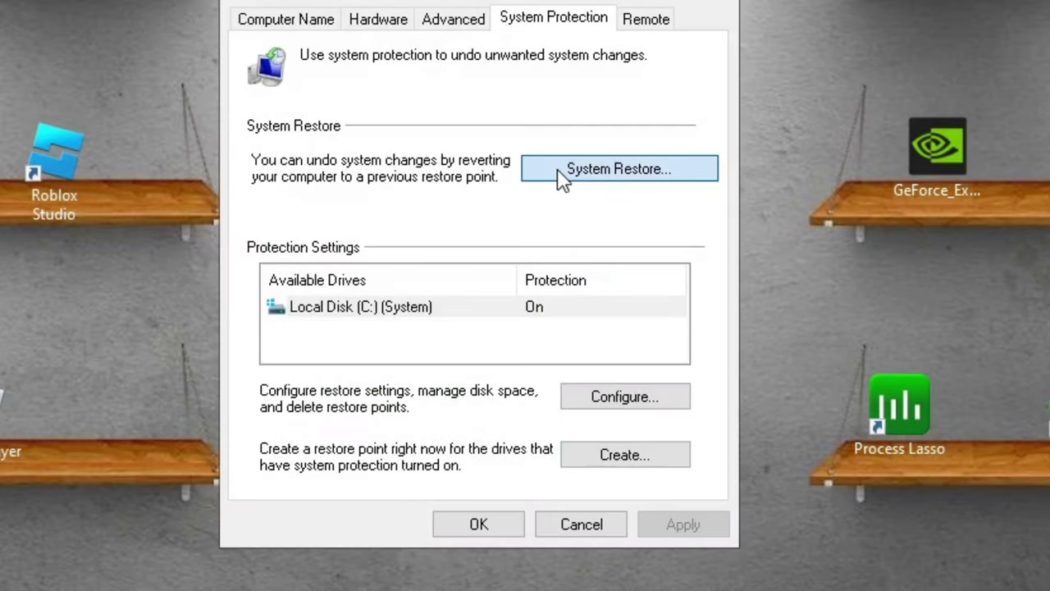
# Open System Restore, opt for a different restore point and select the "sigma" entry to check that it is saved
pyautogui.click(572, 169)
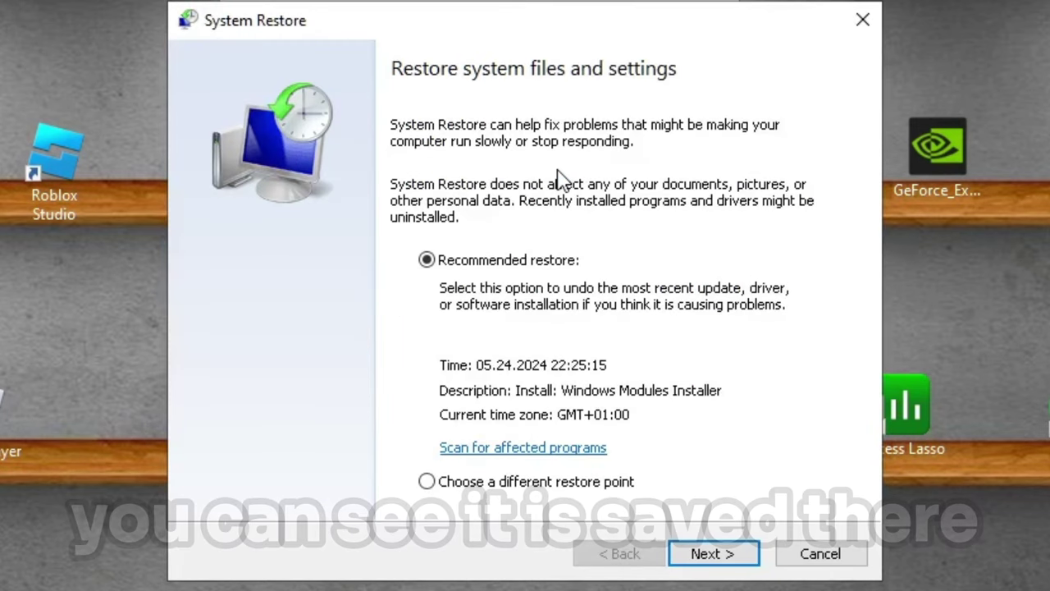
pyautogui.click(596, 484)
pyautogui.click(693, 560)
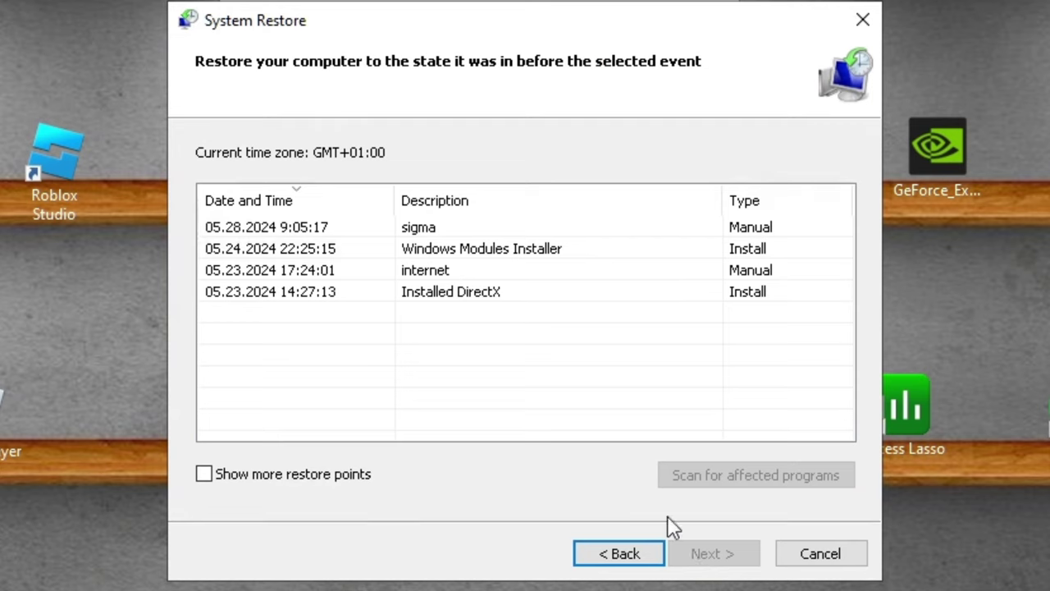
pyautogui.click(487, 228)
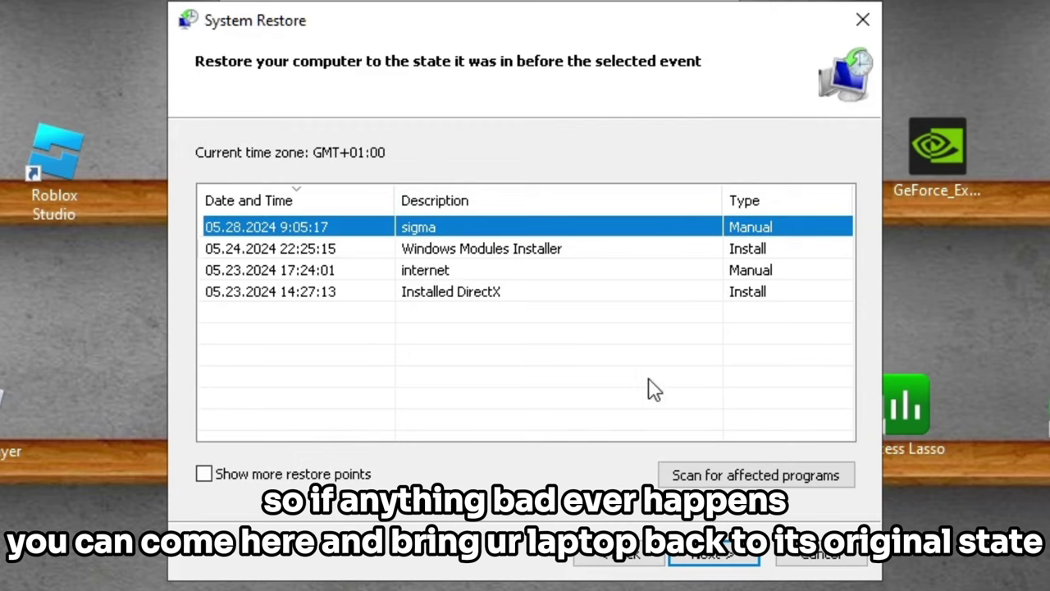
pyautogui.click(712, 554)
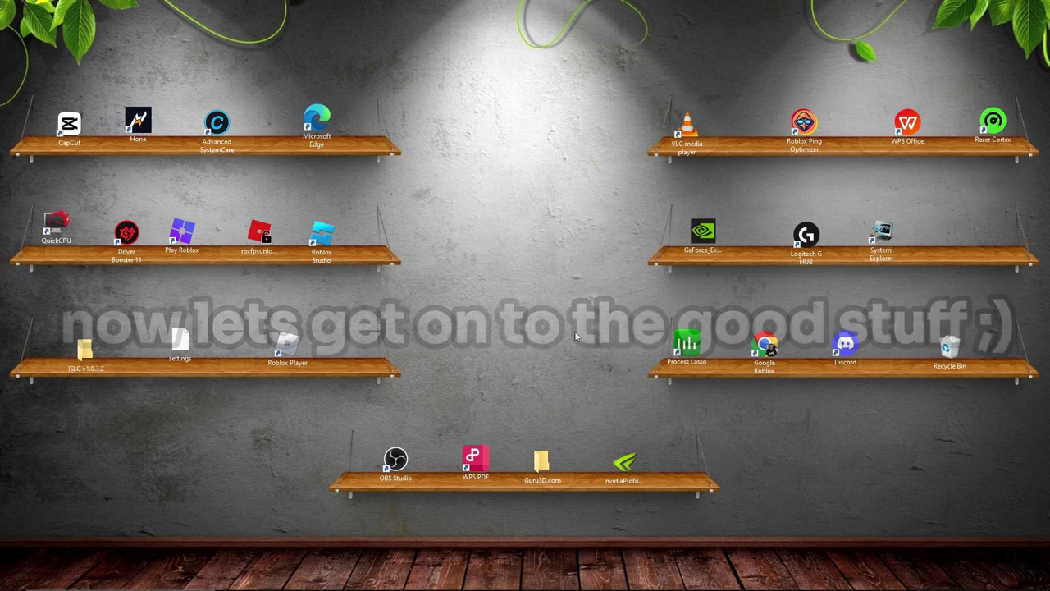
# Open the Network & Internet settings from the hidden network tray item and display the network adapter options
pyautogui.moveTo(913, 579)
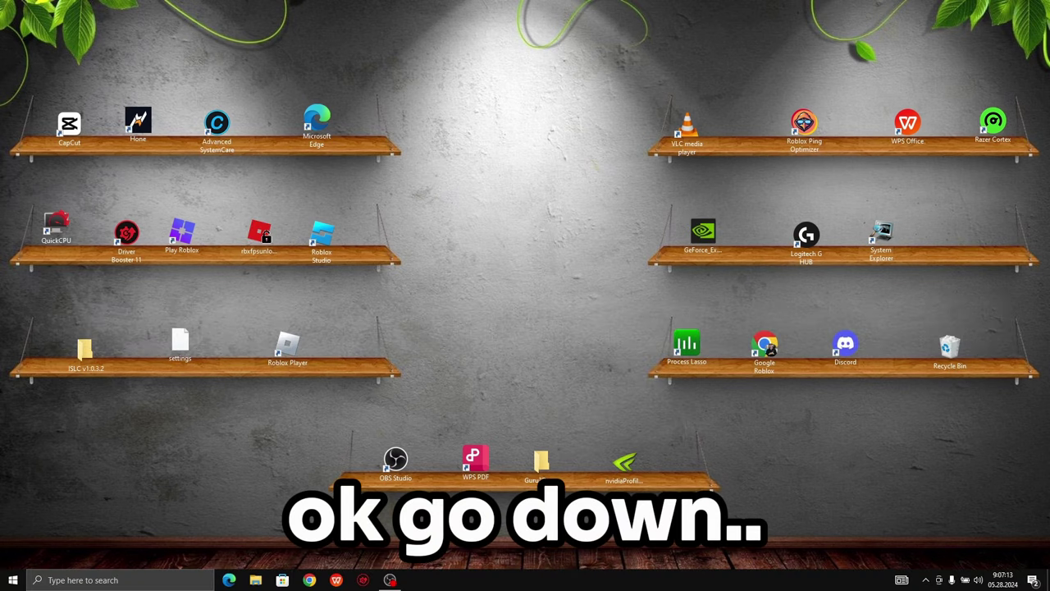
pyautogui.rightClick(984, 582)
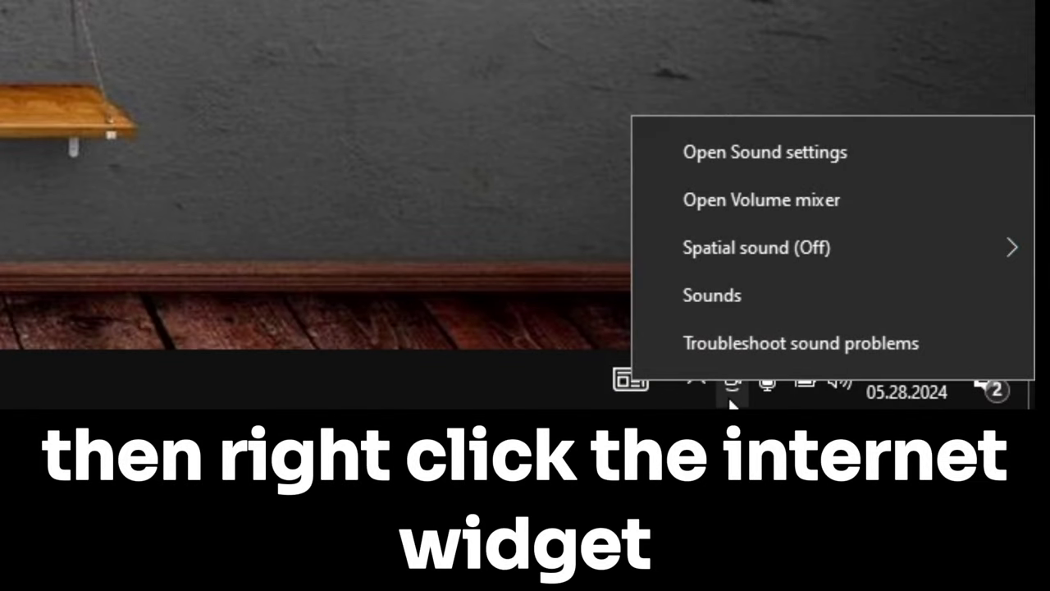
pyautogui.click(926, 579)
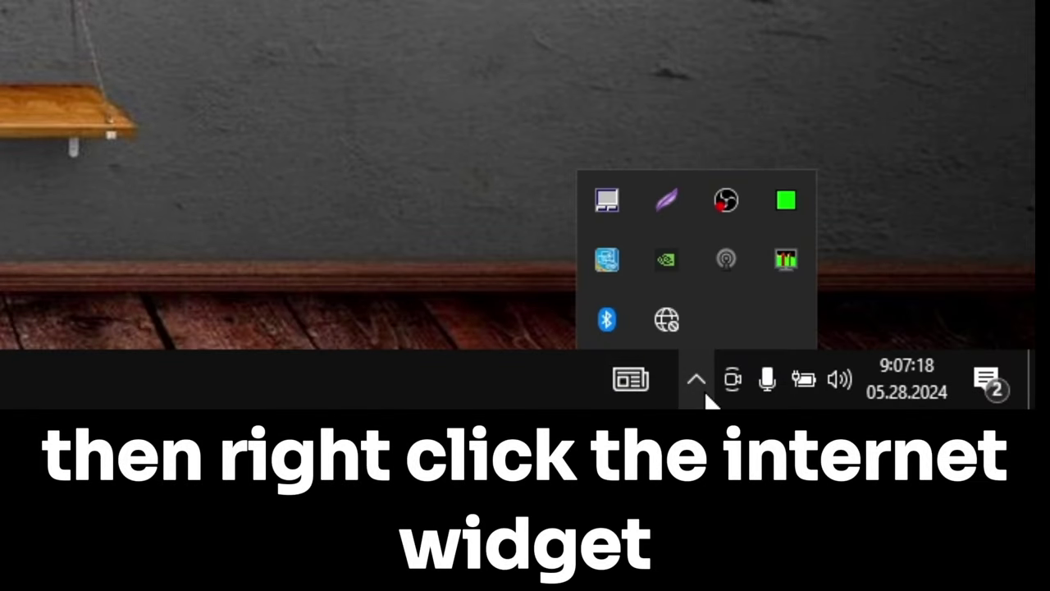
pyautogui.rightClick(671, 332)
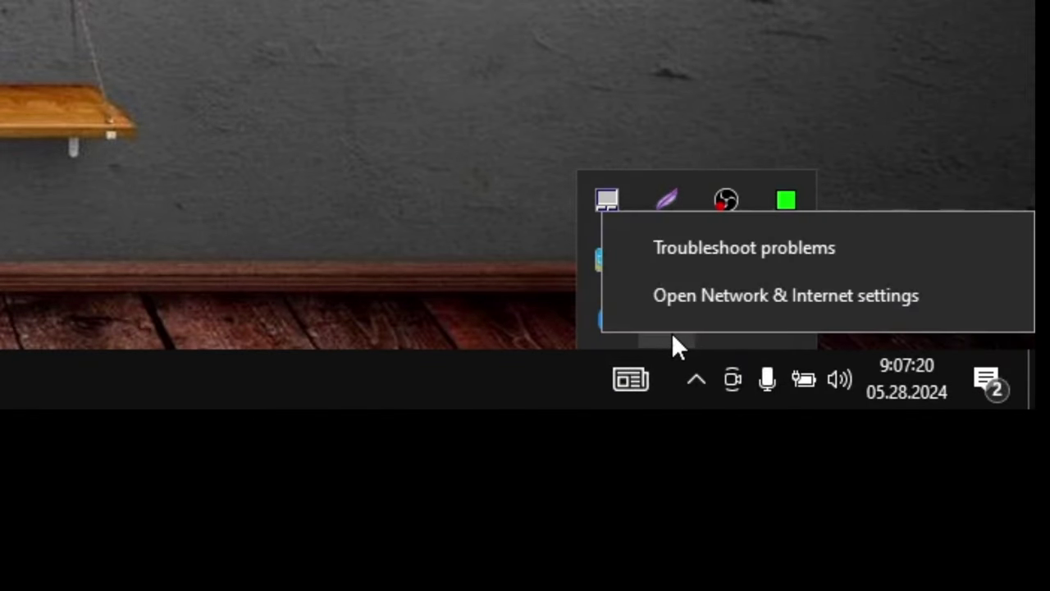
pyautogui.click(692, 311)
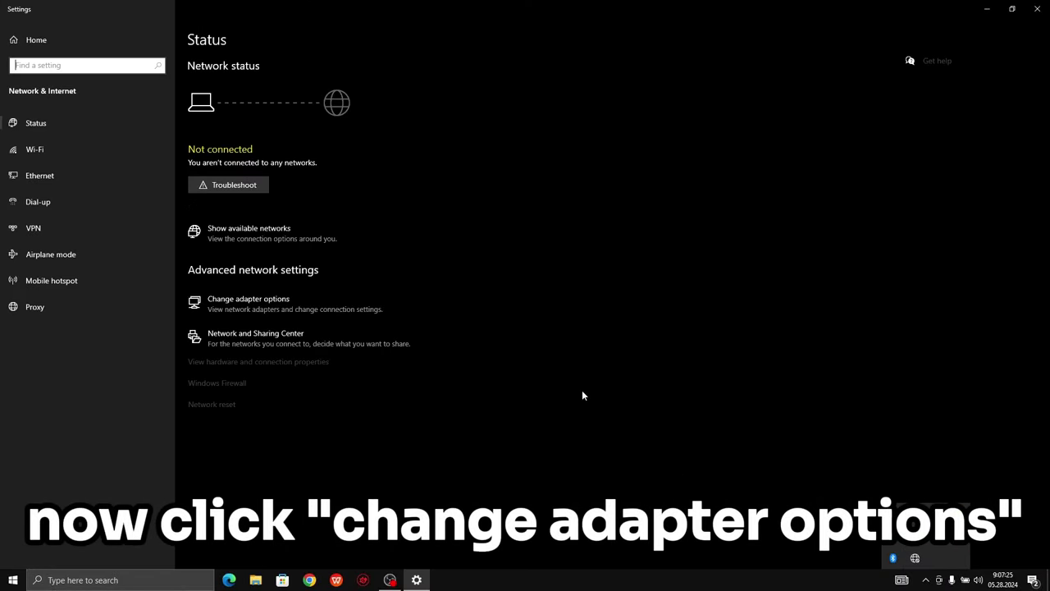
pyautogui.click(314, 304)
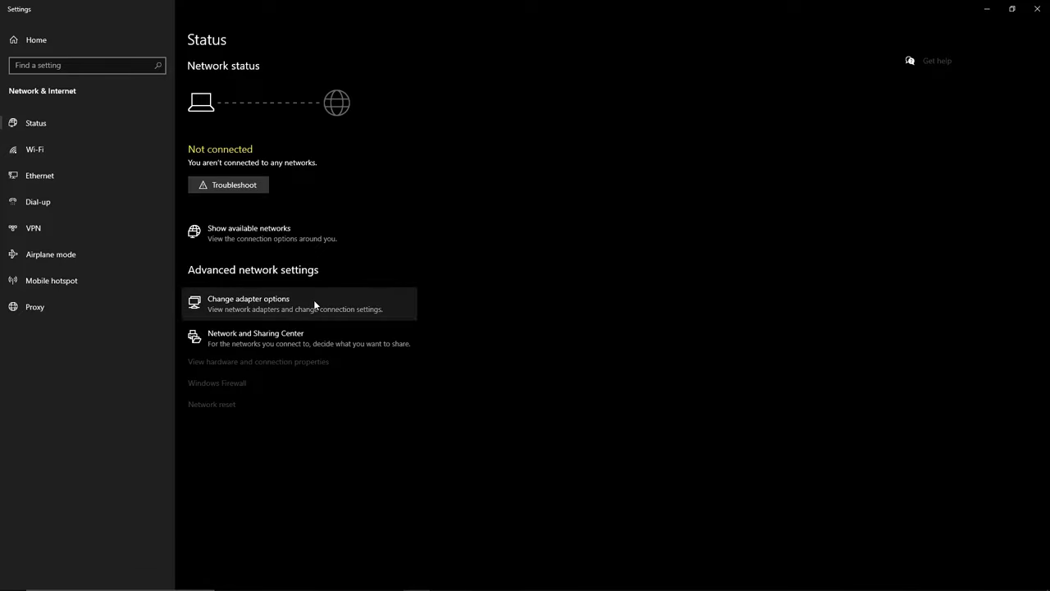
pyautogui.click(313, 300)
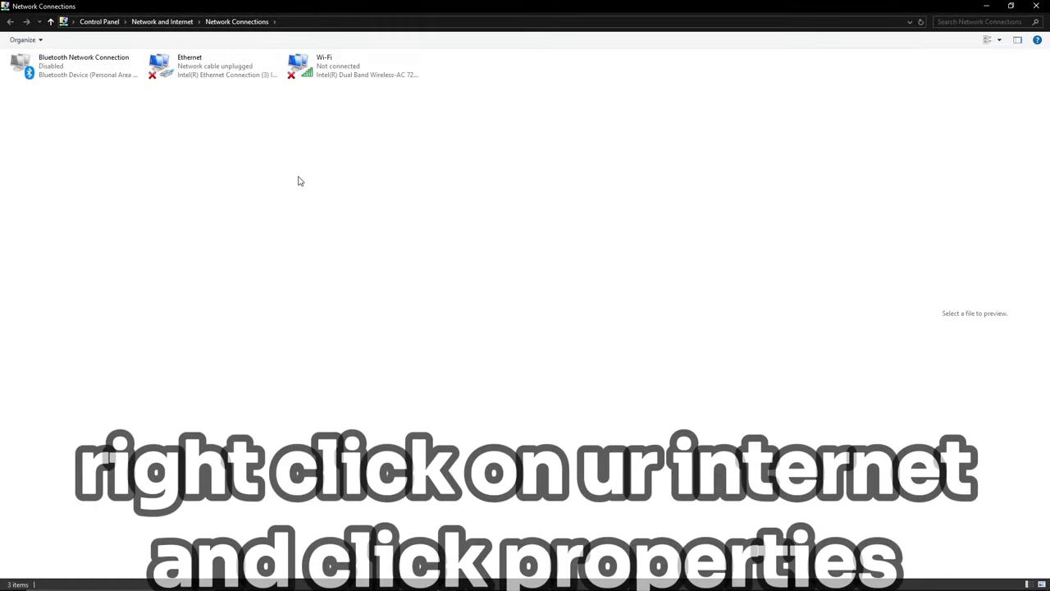
# Open the properties of the Wi-Fi connection and move the dialog to the middle of the window
pyautogui.click(350, 62)
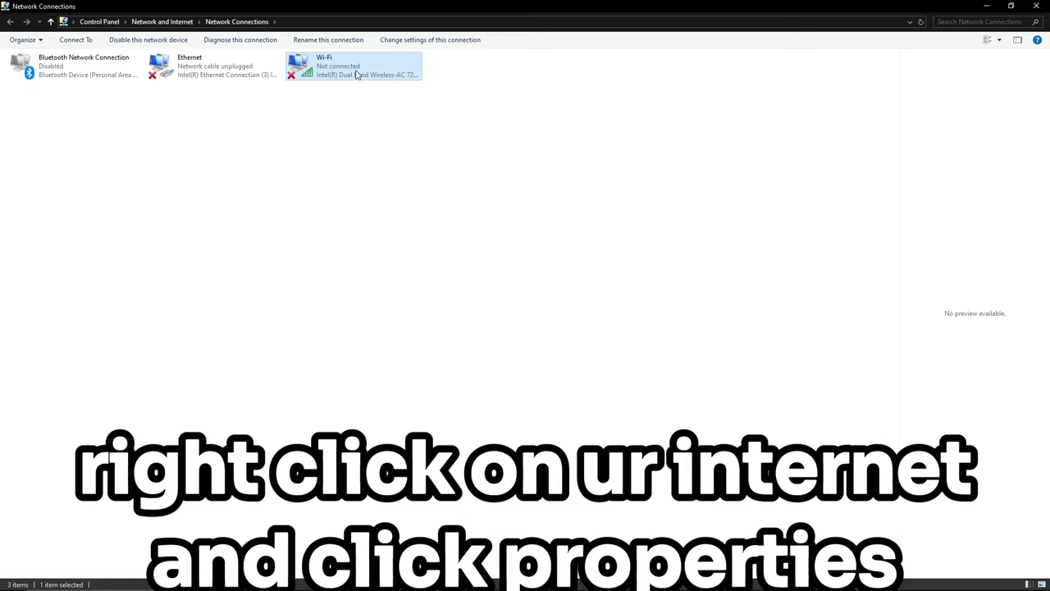
pyautogui.rightClick(357, 74)
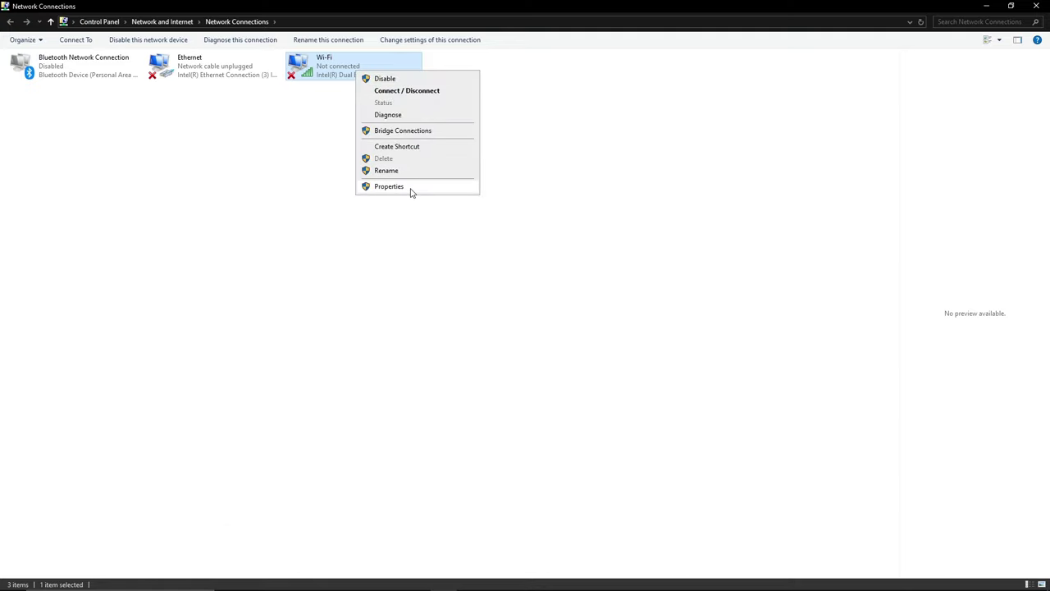
pyautogui.click(411, 191)
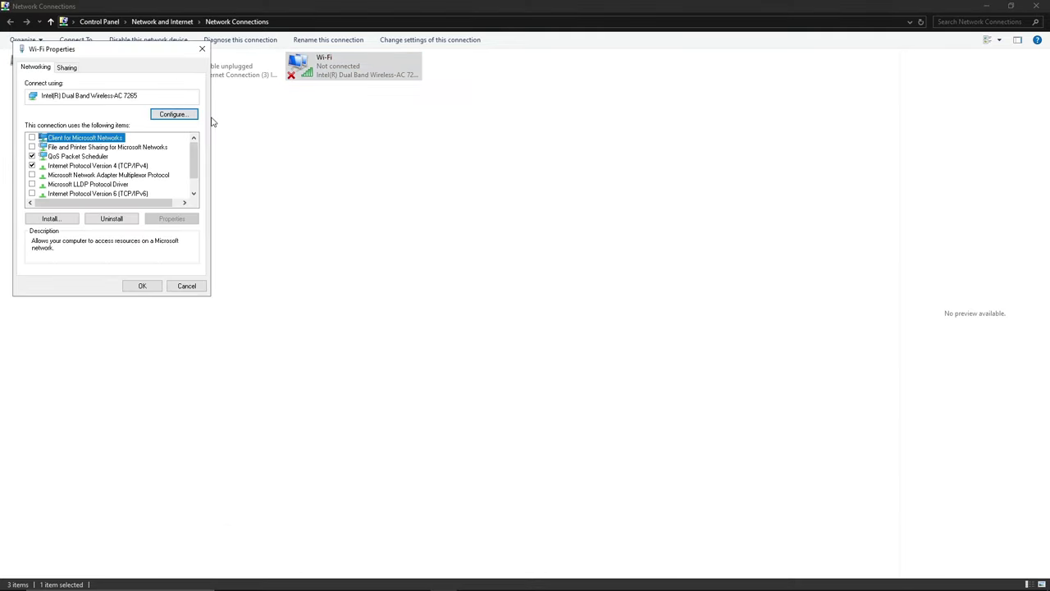
pyautogui.moveTo(174, 60); pyautogui.dragTo(540, 167)
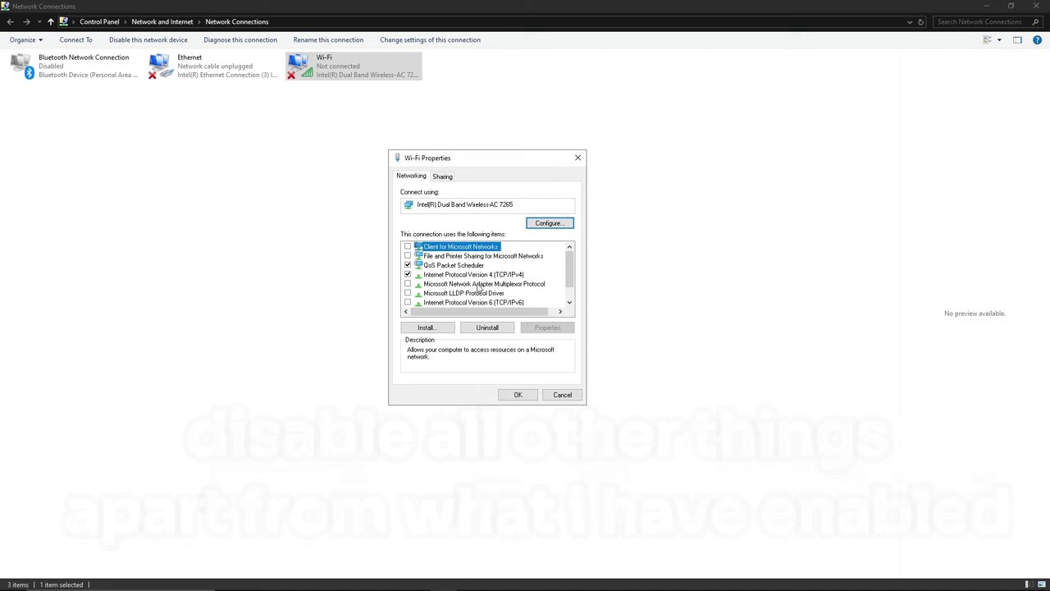
# Enable Internet Protocol Version 6 (TCP/IPv6) for the Wi-Fi connection and review the remaining connection items
pyautogui.click(407, 304)
pyautogui.click(407, 302)
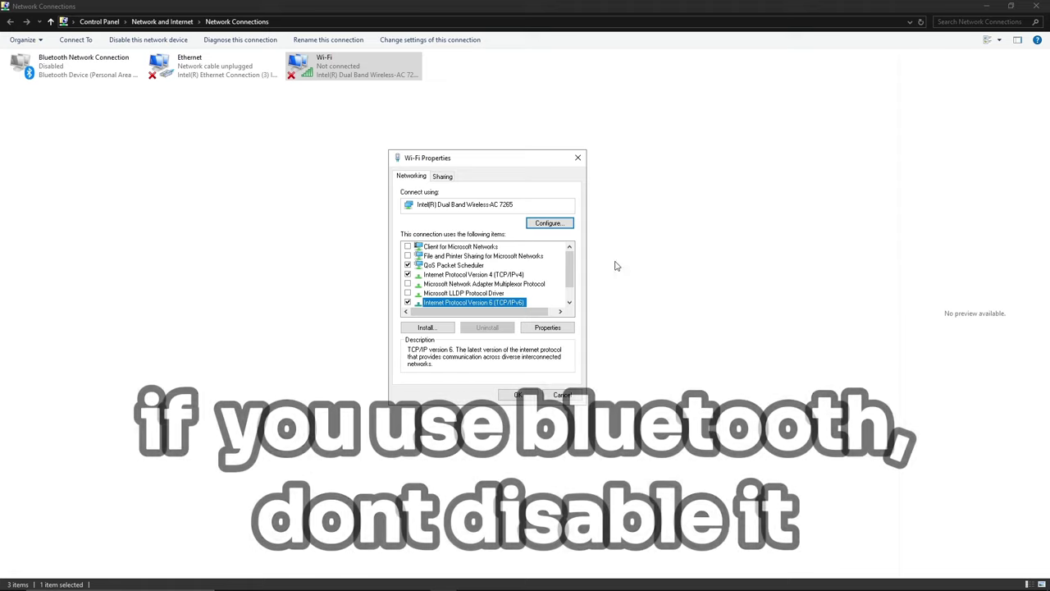
pyautogui.scroll(-1, 529, 266)
pyautogui.moveTo(566, 285)
pyautogui.mouseDown()
pyautogui.moveTo(563, 262)
pyautogui.moveTo(567, 273)
pyautogui.mouseUp()
pyautogui.click(562, 262)
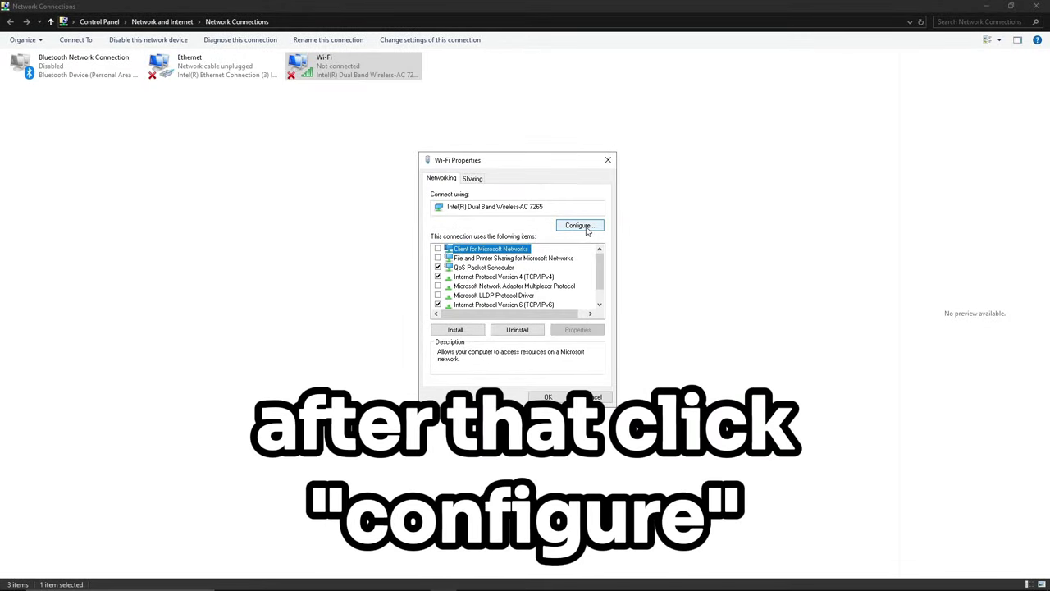
# Open the configuration of the Wi-Fi adapter and display its power management options
pyautogui.click(586, 228)
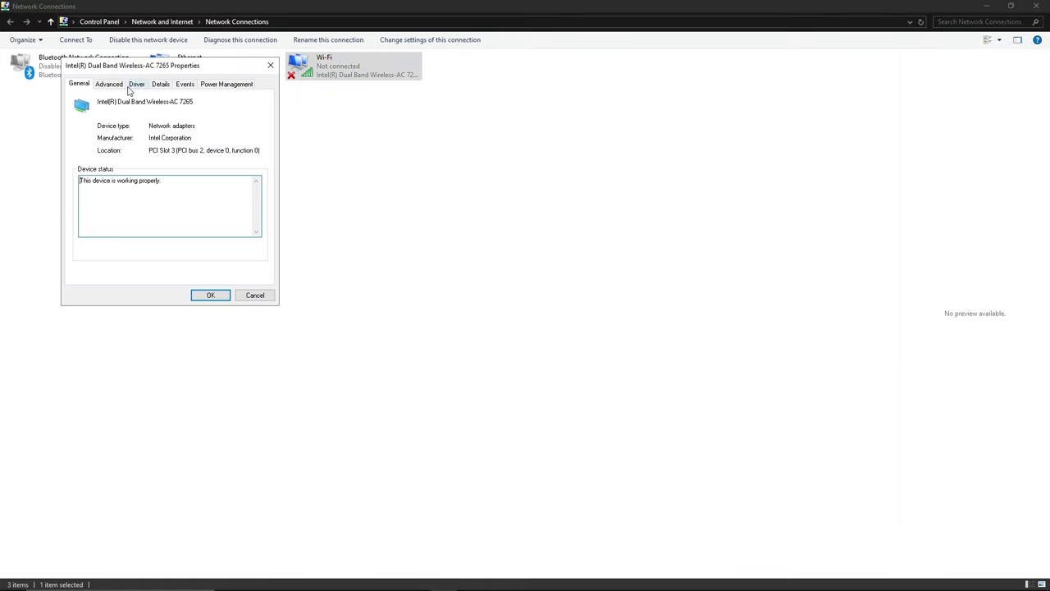
pyautogui.click(246, 83)
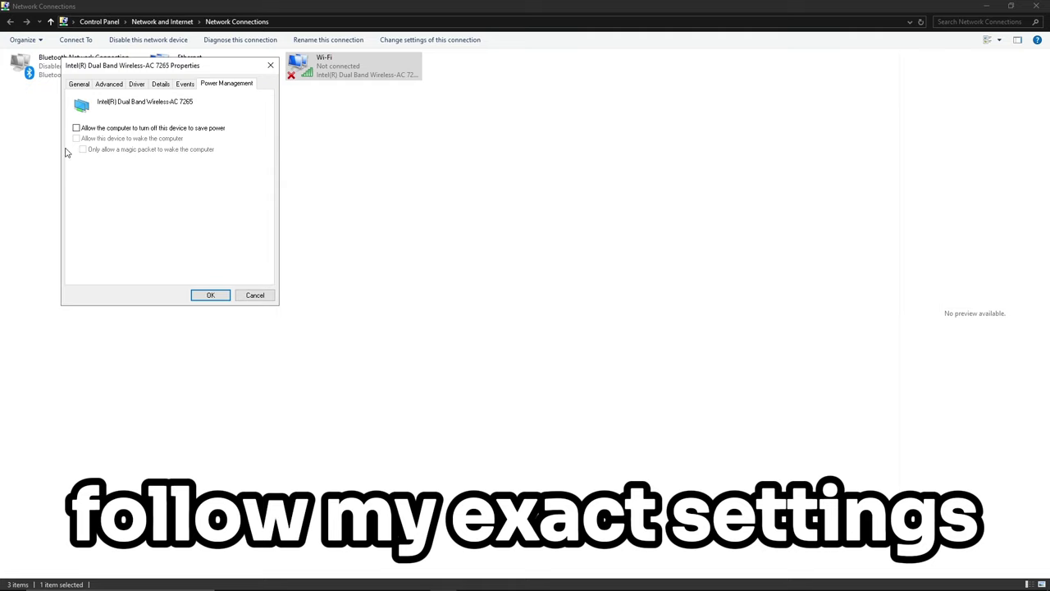
# Set the adapter's advanced property ARP offload for WoWLAN to Disabled
pyautogui.click(109, 84)
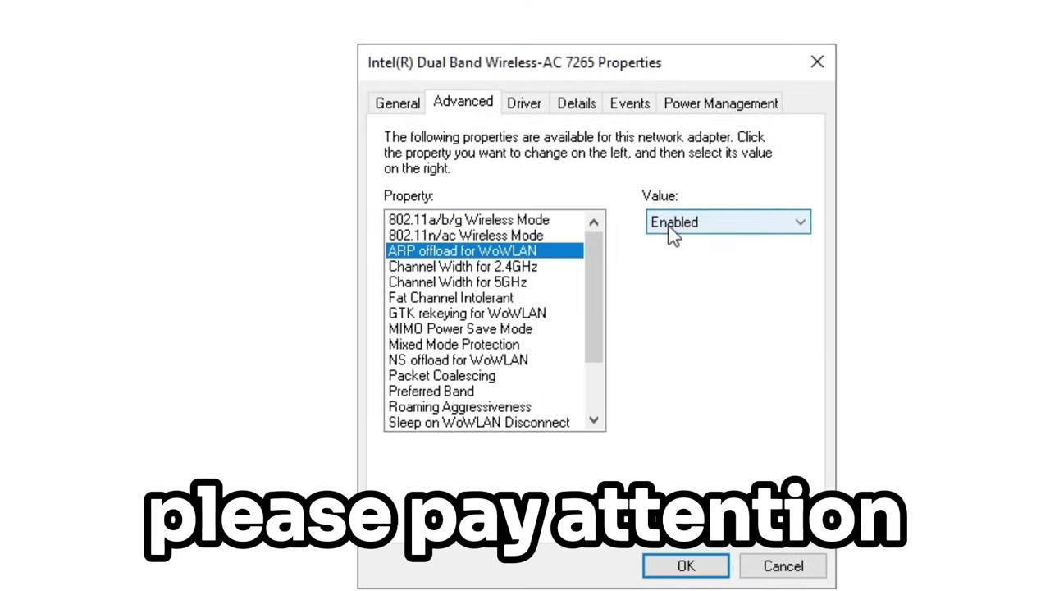
pyautogui.click(669, 226)
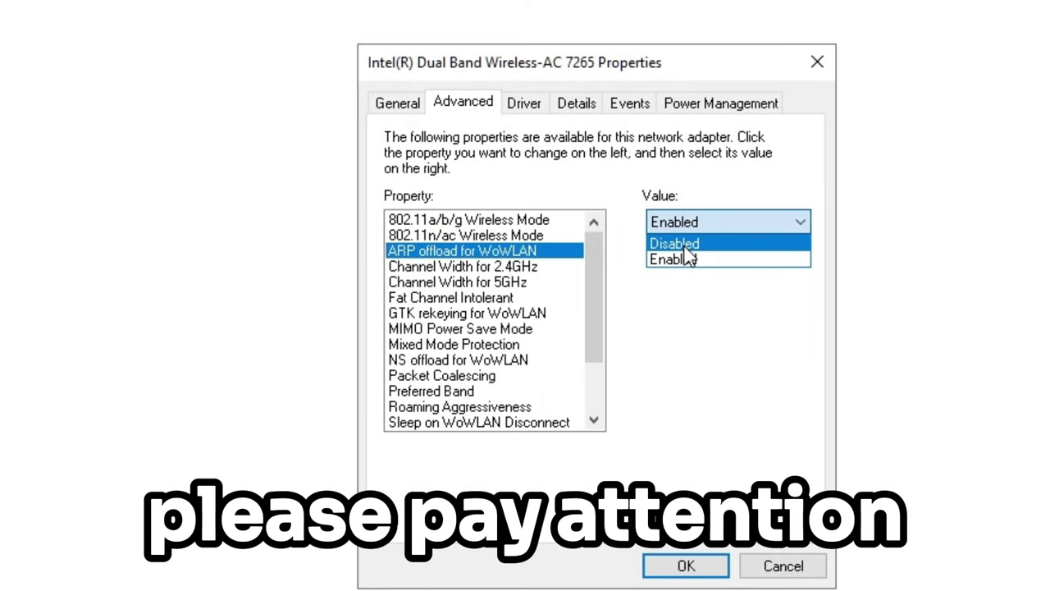
pyautogui.click(675, 244)
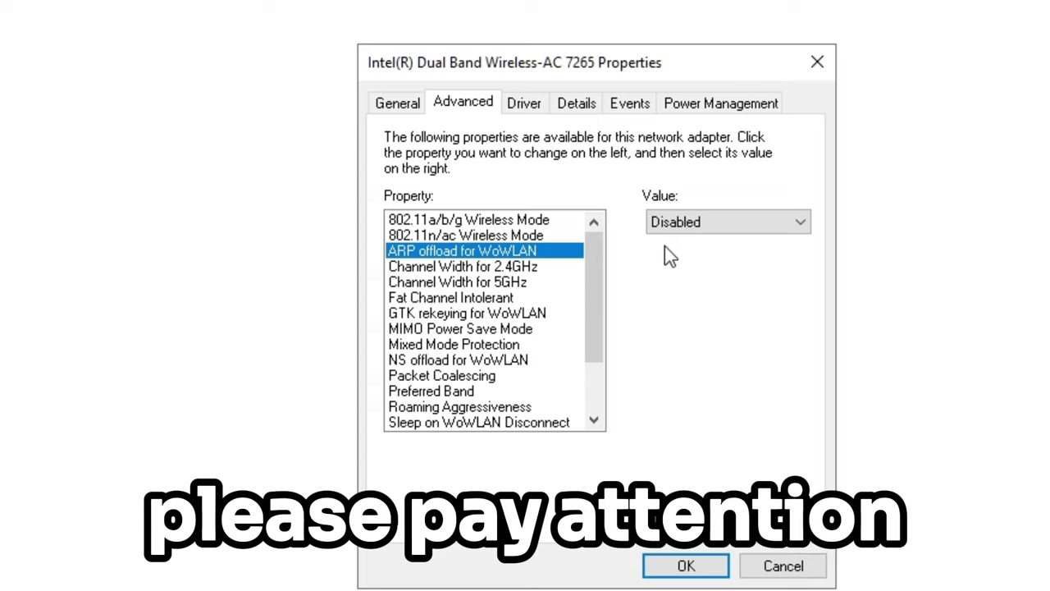
# Review the values of the adapter's advanced properties from Fat Channel Intolerant through Packet Coalescing
pyautogui.click(529, 298)
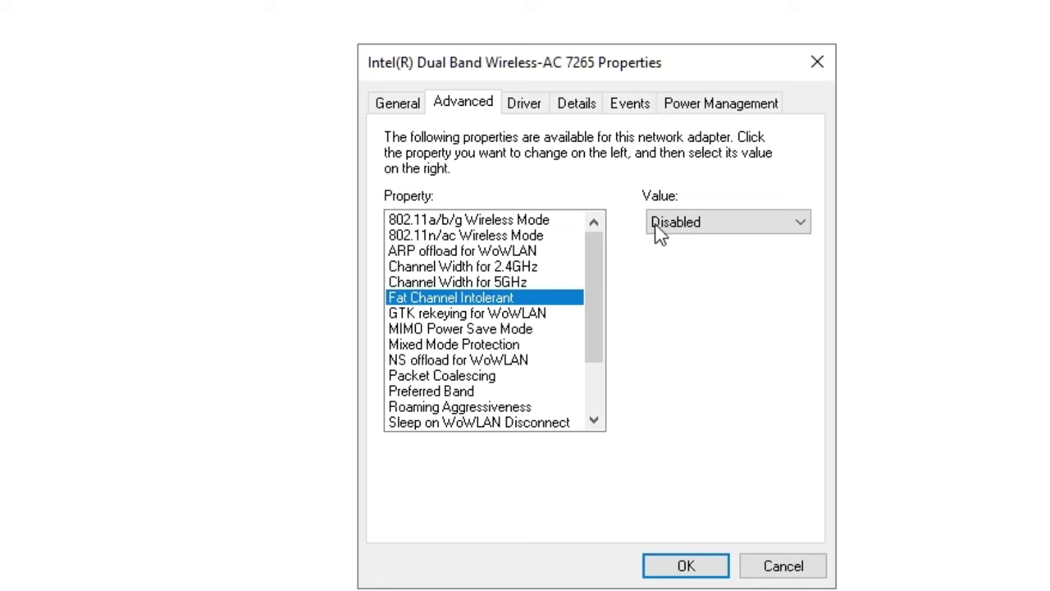
pyautogui.click(533, 316)
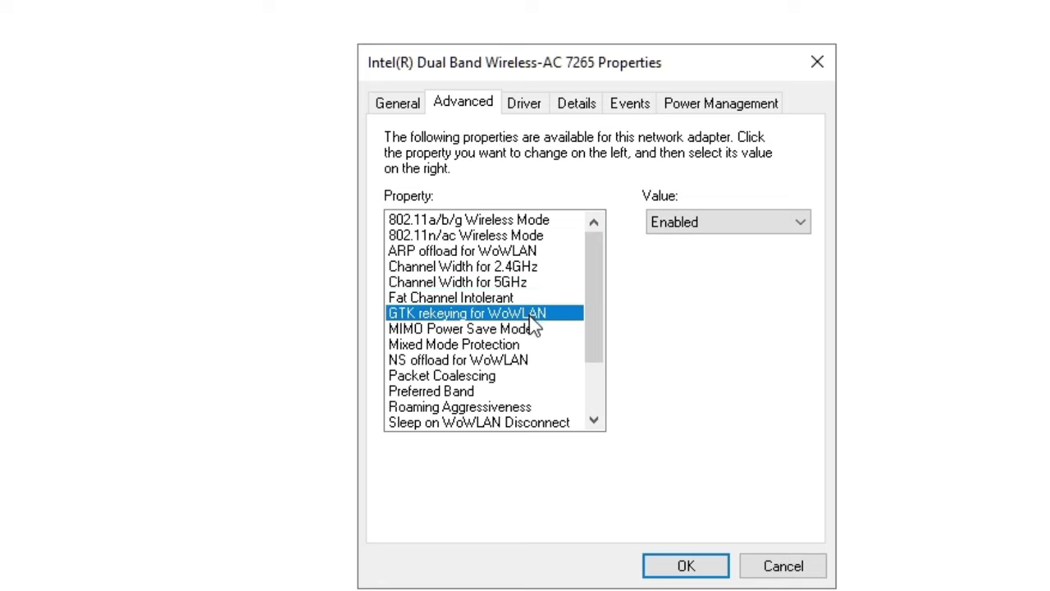
pyautogui.scroll(-2, 533, 328)
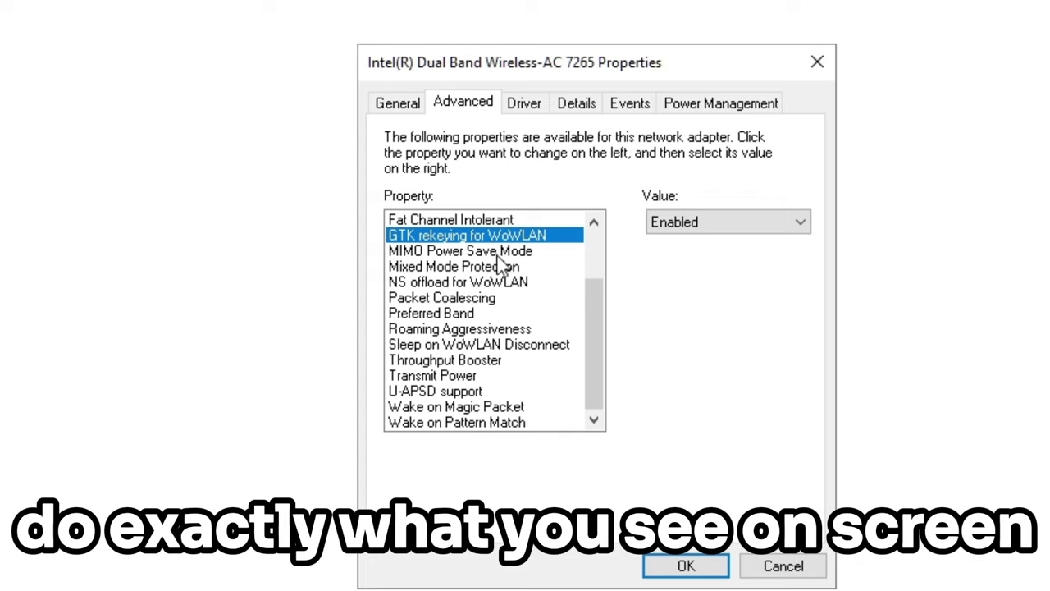
pyautogui.click(497, 254)
pyautogui.click(498, 270)
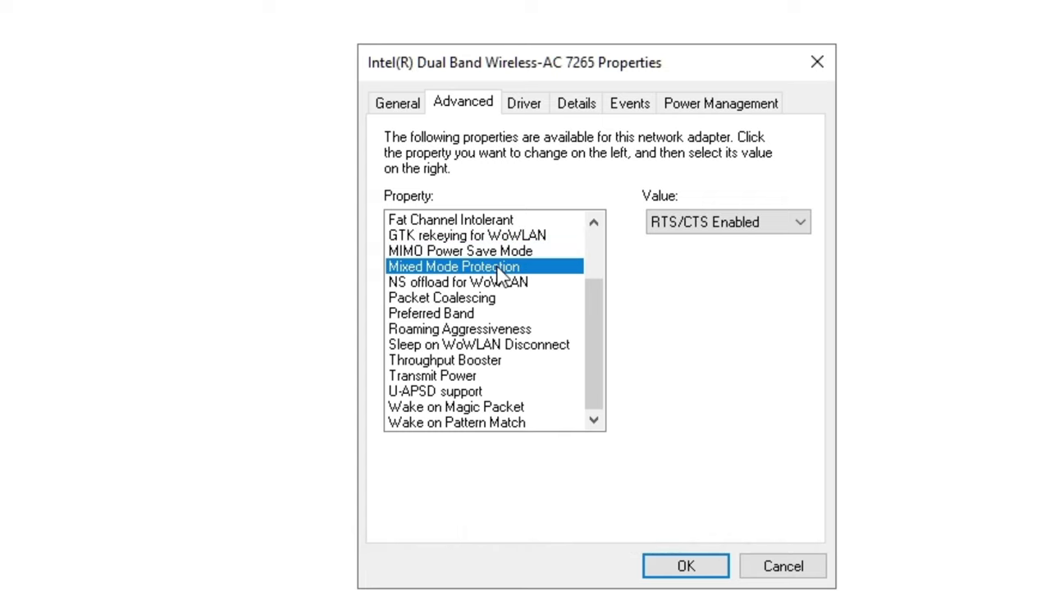
pyautogui.click(499, 287)
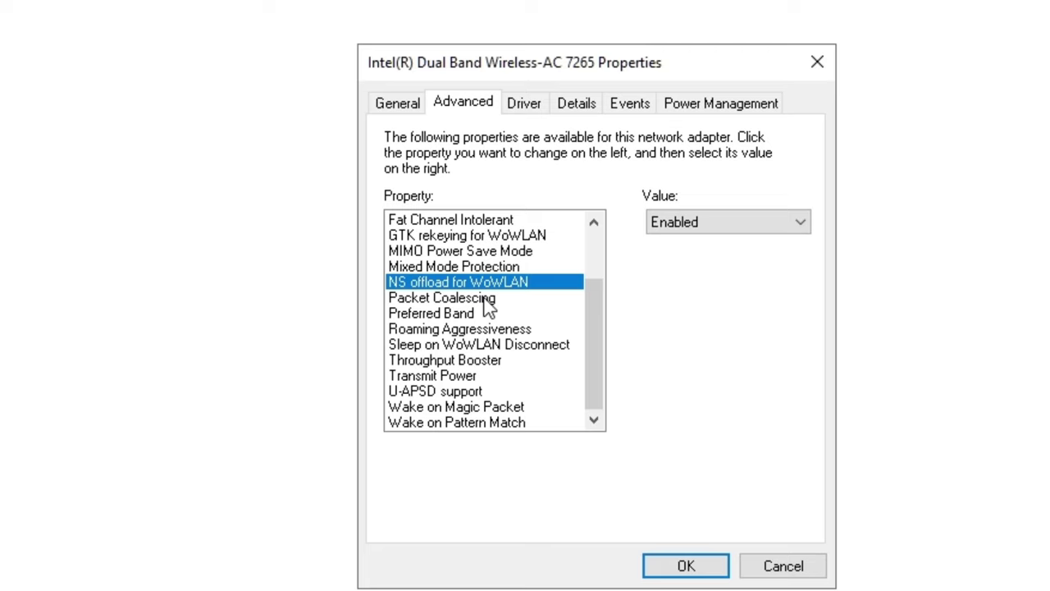
pyautogui.click(488, 301)
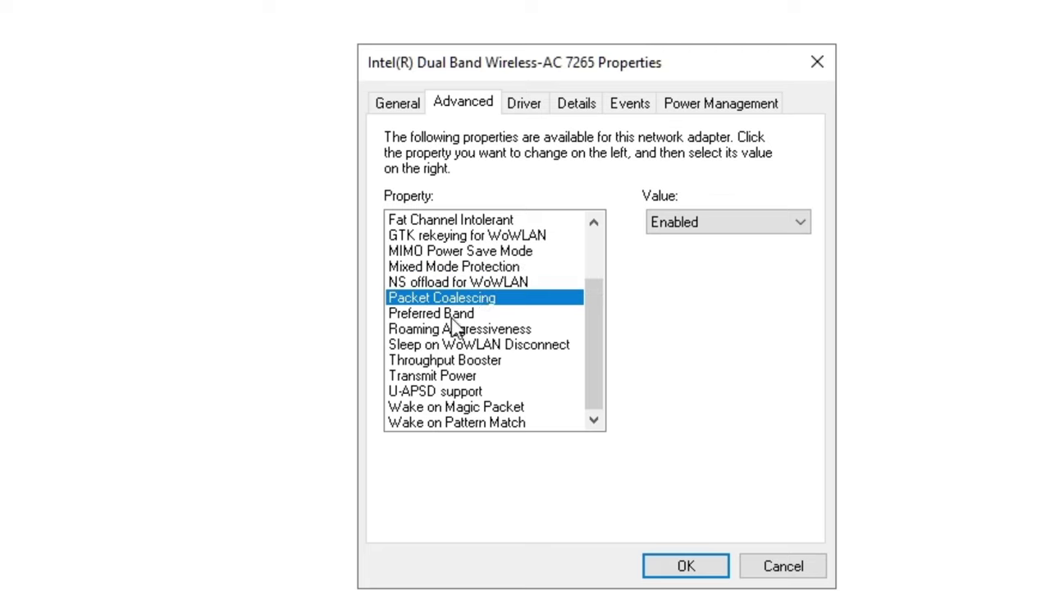
# Set the adapter's Preferred Band to 3. Prefer 5GHz band
pyautogui.click(453, 318)
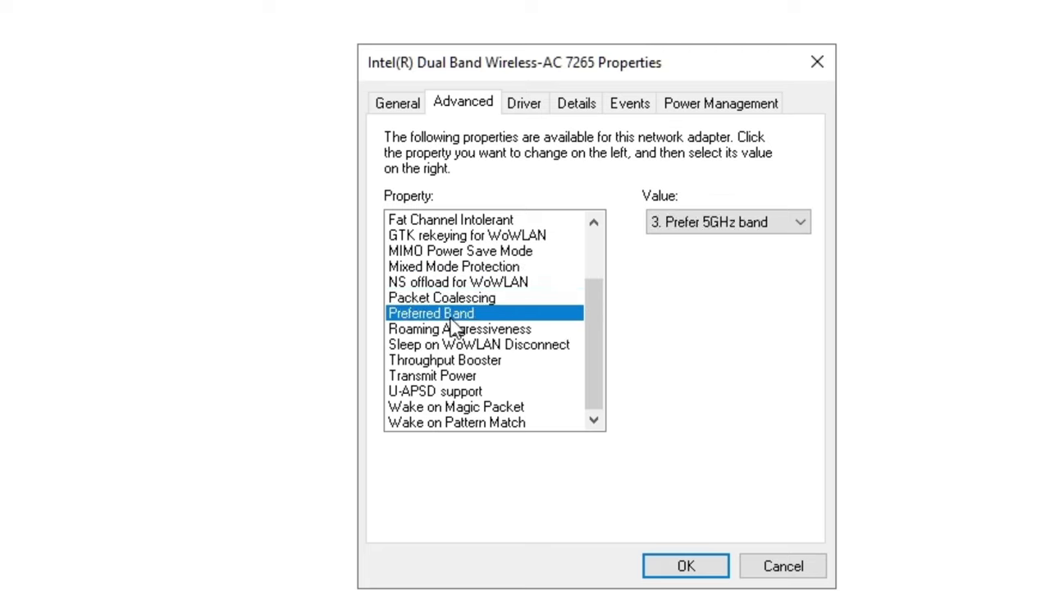
pyautogui.click(697, 230)
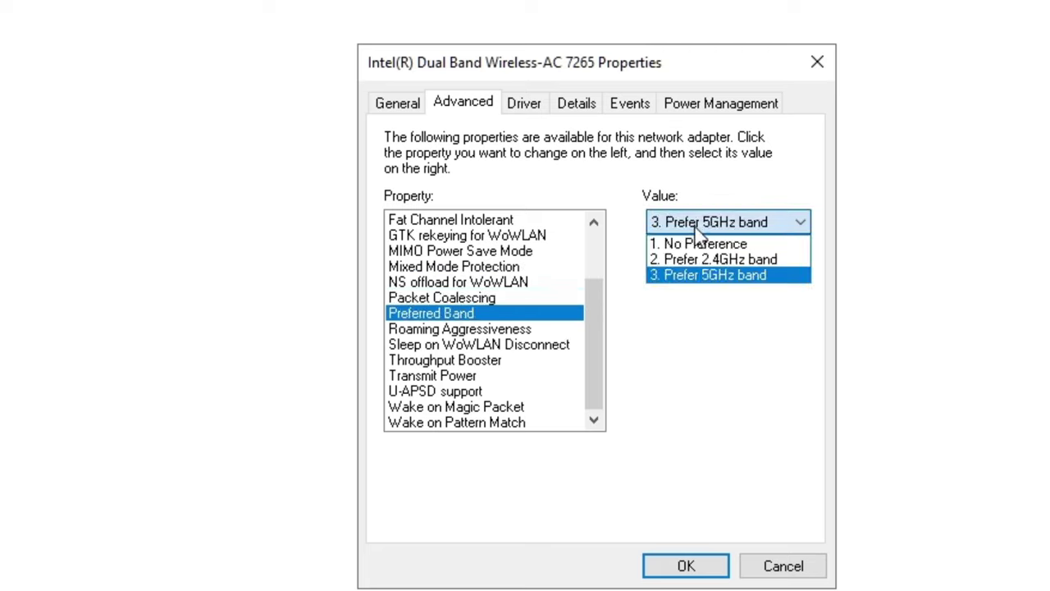
pyautogui.click(659, 277)
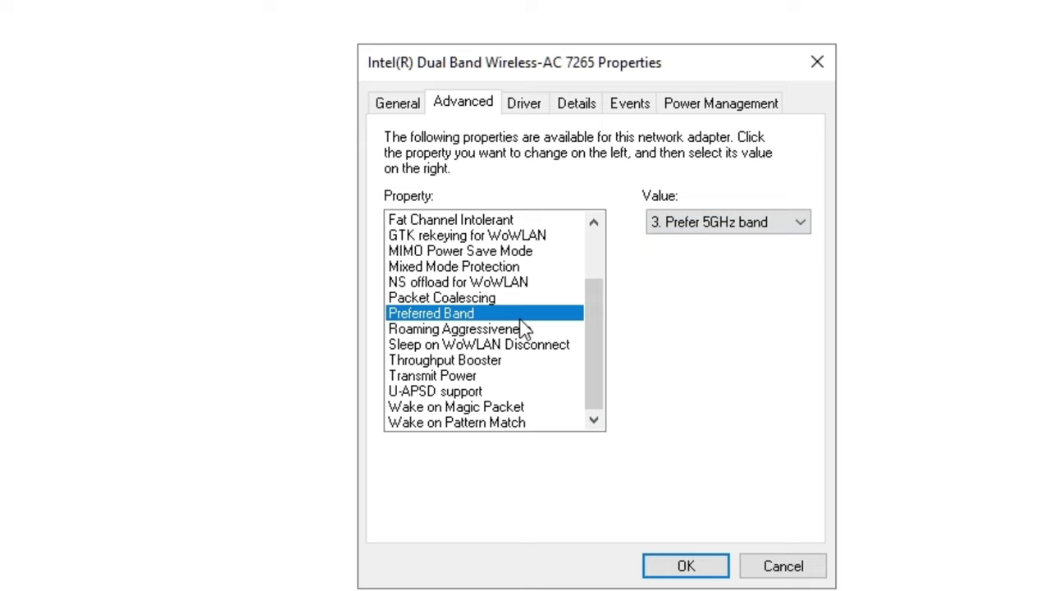
# Set the adapter's Roaming Aggressiveness to 1. Lowest
pyautogui.scroll(2, 520, 327)
pyautogui.scroll(-2, 520, 326)
pyautogui.click(499, 329)
pyautogui.click(692, 224)
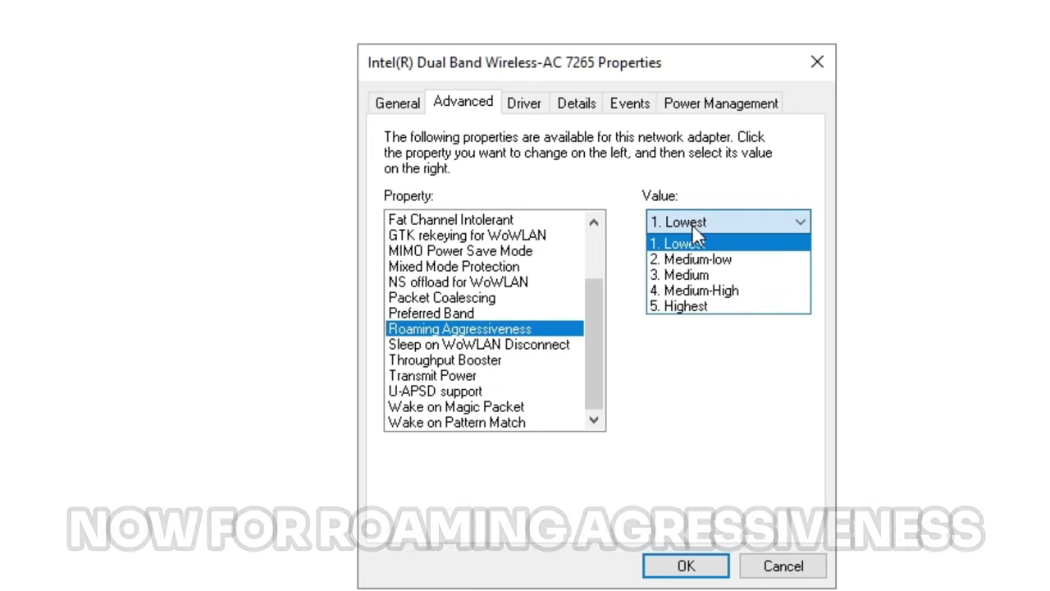
pyautogui.click(693, 242)
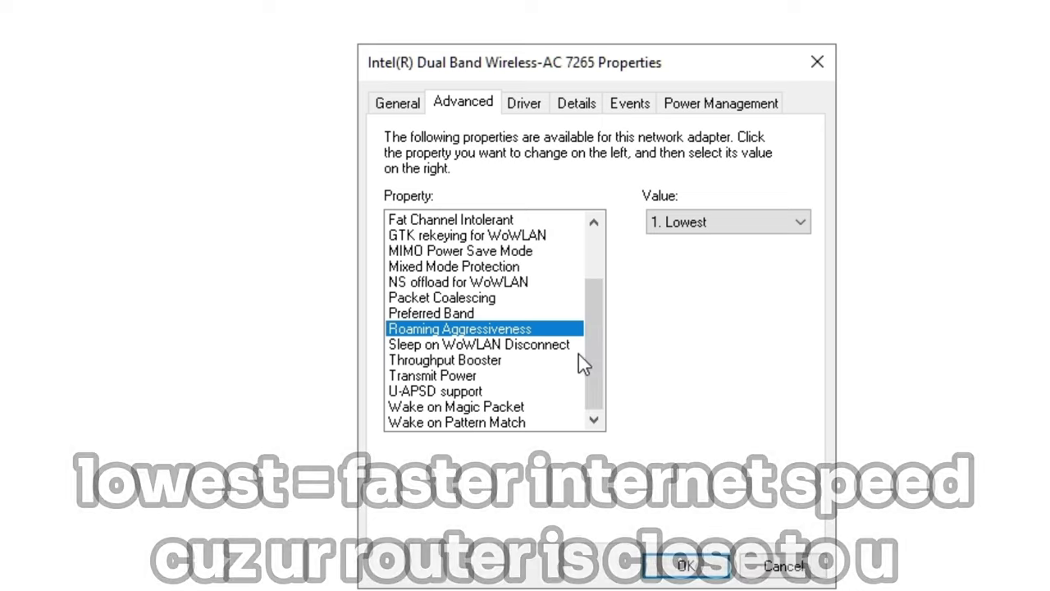
# Check the Sleep on WoWLAN Disconnect and Throughput Booster properties, and set Transmit Power to 5. Highest
pyautogui.scroll(1, 579, 353)
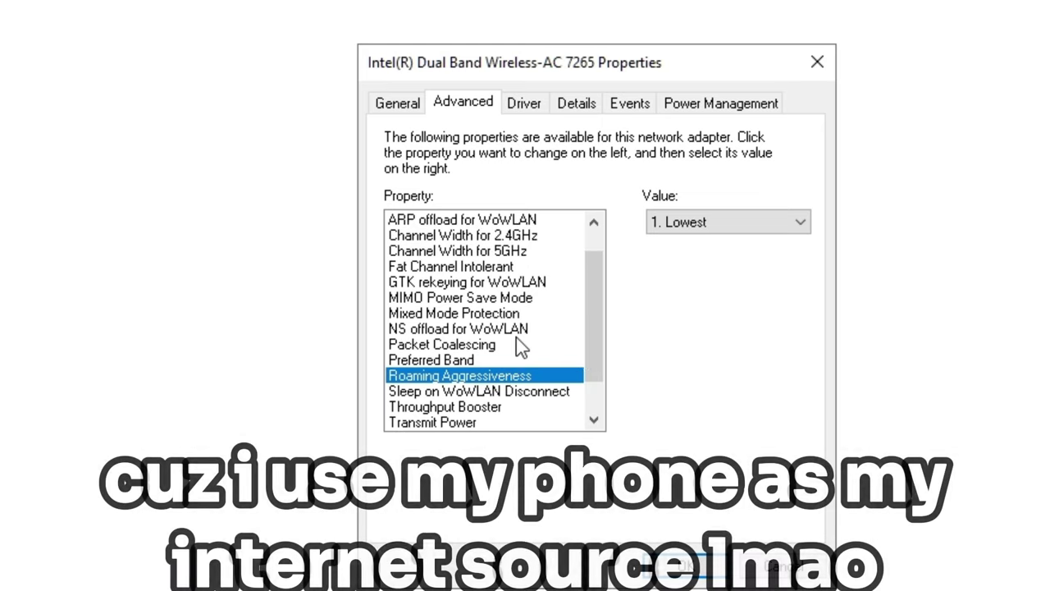
pyautogui.scroll(-1, 516, 336)
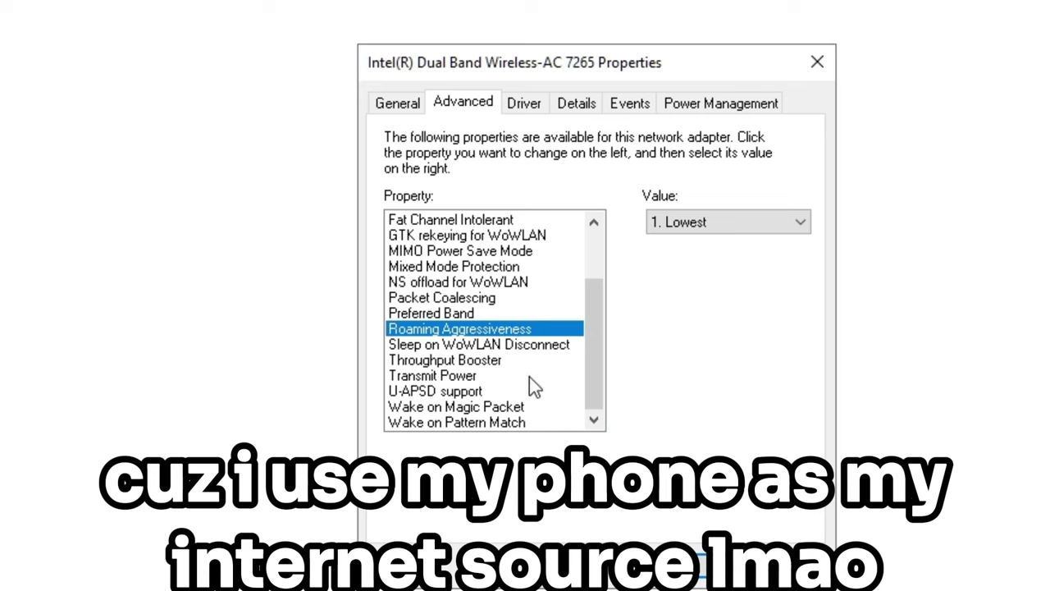
pyautogui.click(517, 346)
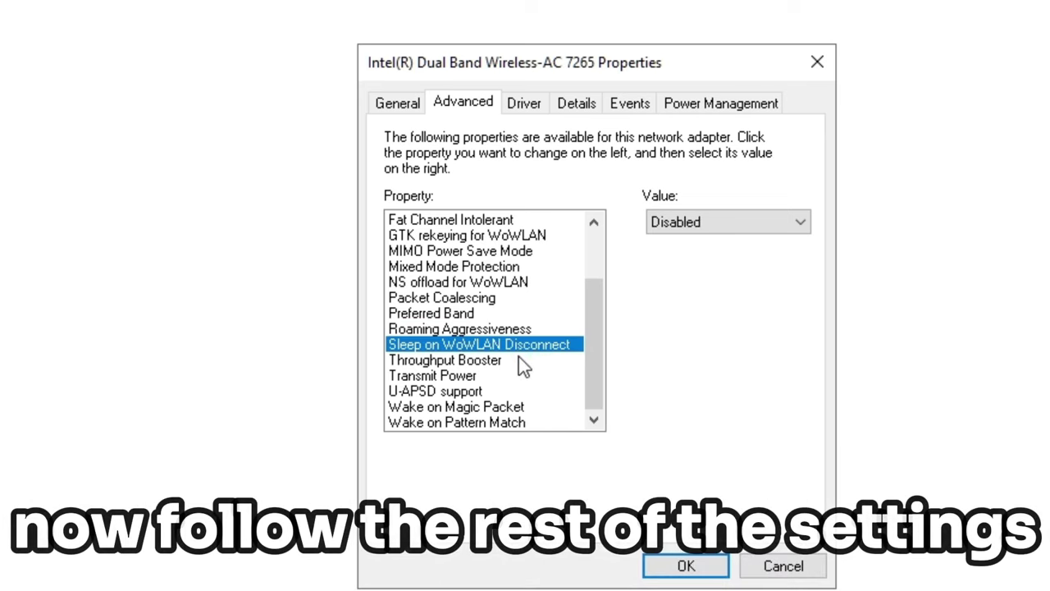
pyautogui.click(519, 360)
pyautogui.click(520, 375)
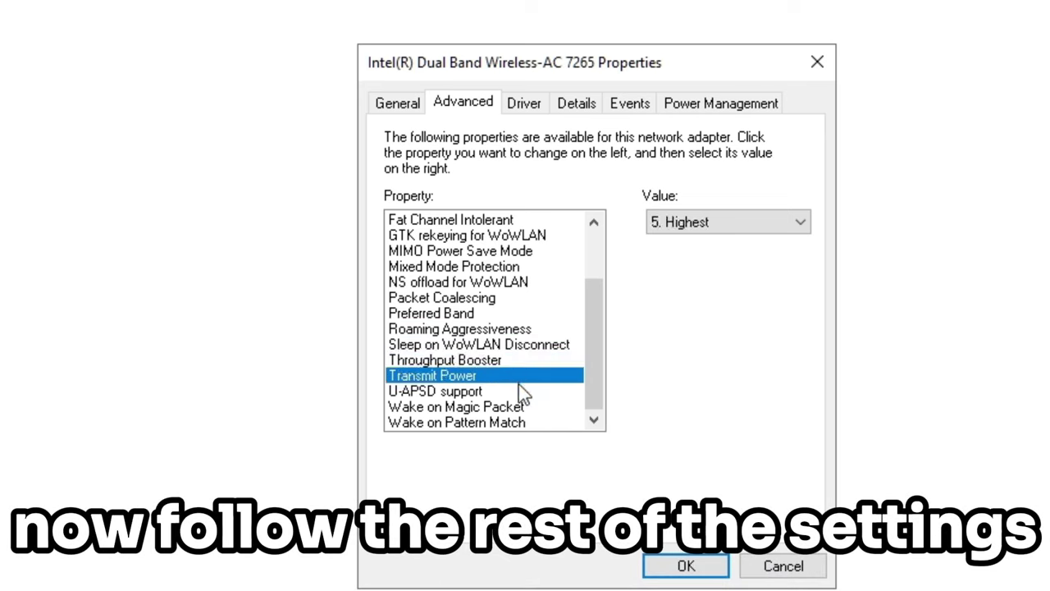
pyautogui.click(711, 227)
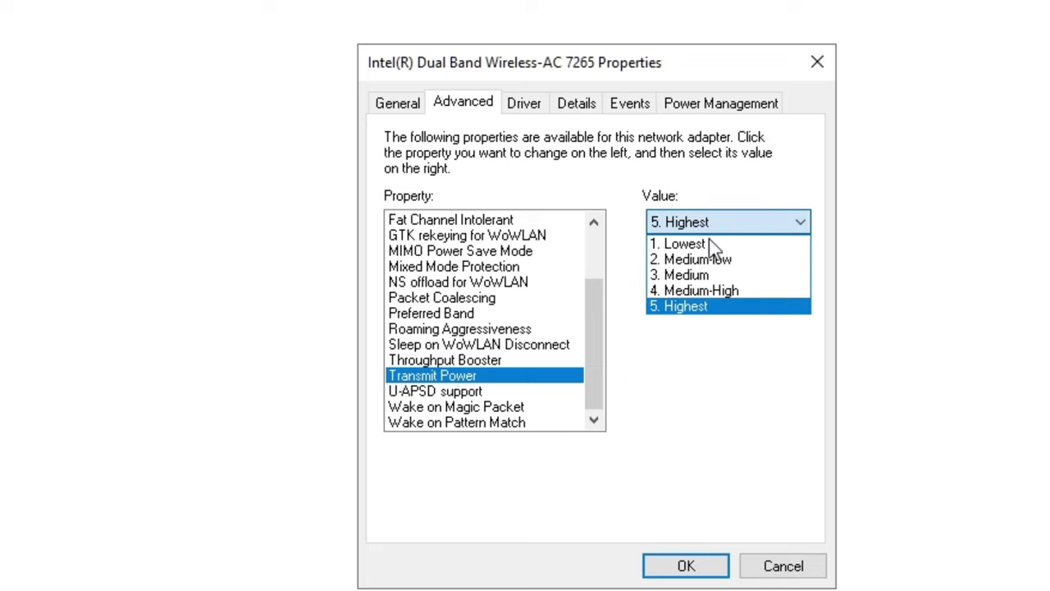
pyautogui.click(714, 313)
# Check the U-APSD support, Wake on Magic Packet and Wake on Pattern Match properties, and save the adapter's settings
pyautogui.click(515, 393)
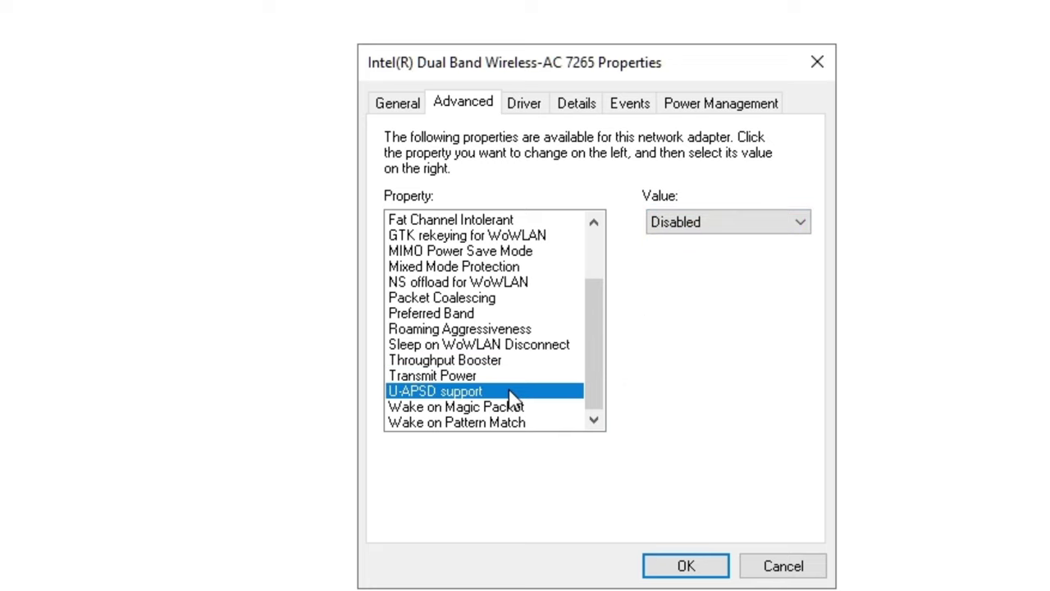
pyautogui.click(515, 410)
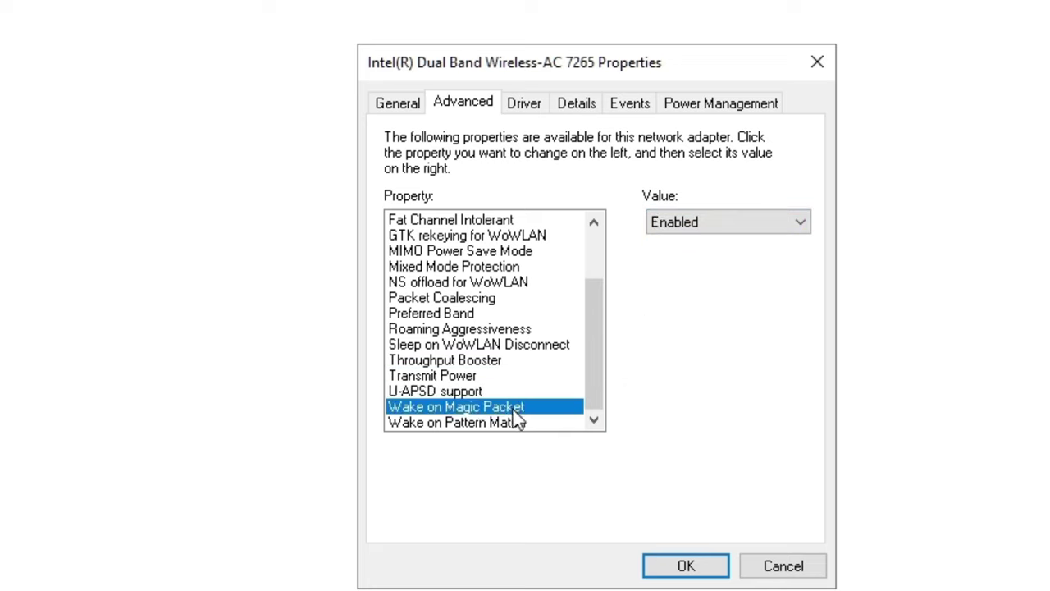
pyautogui.click(515, 425)
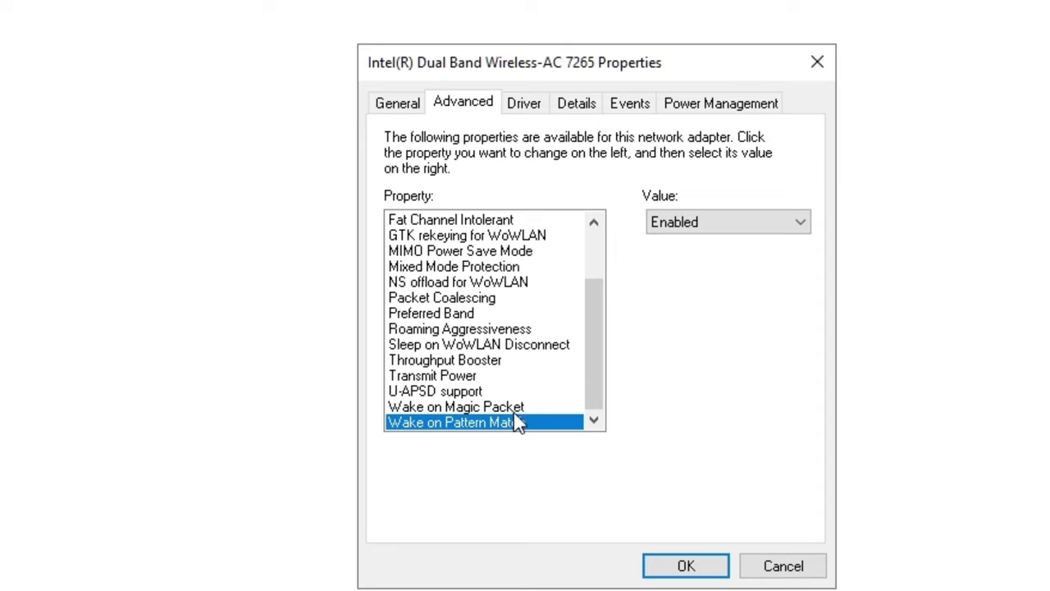
pyautogui.click(671, 575)
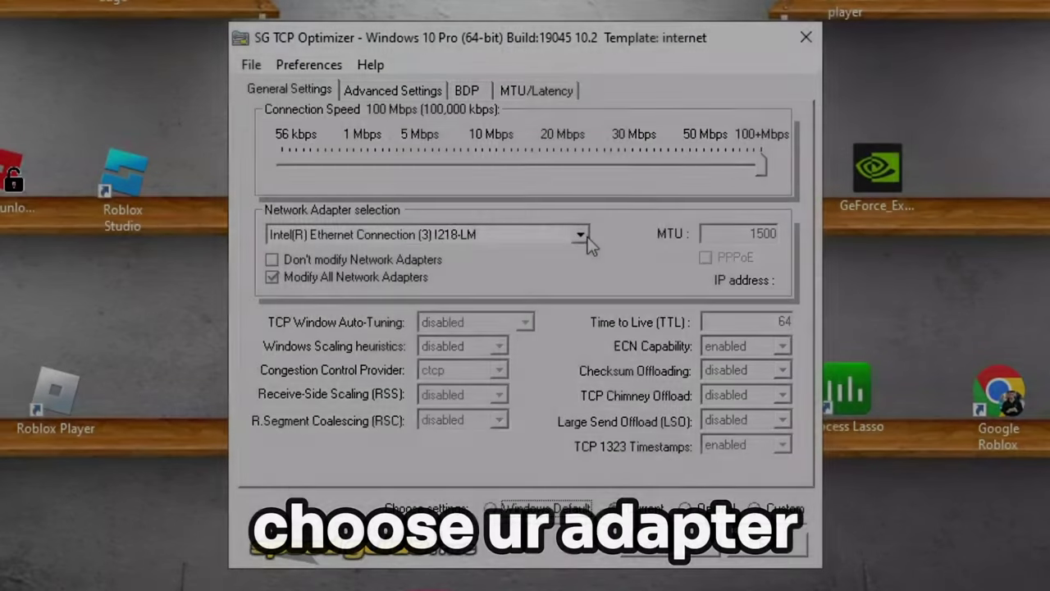
# In SG TCP Optimizer, select the Intel(R) Dual Band Wireless-AC 7265 adapter and choose Custom settings
pyautogui.click(553, 265)
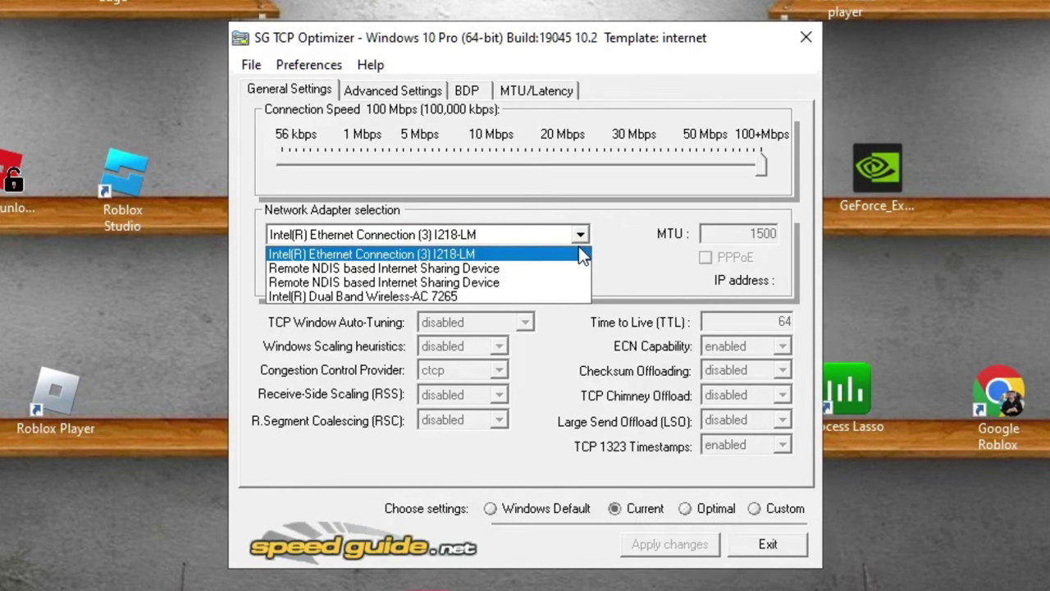
pyautogui.click(548, 299)
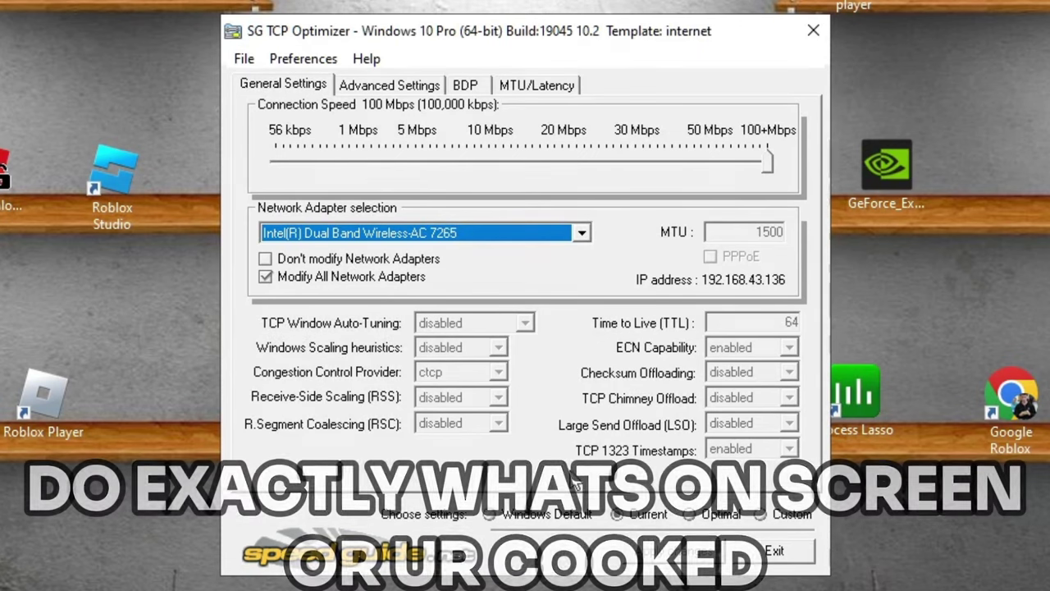
pyautogui.click(773, 517)
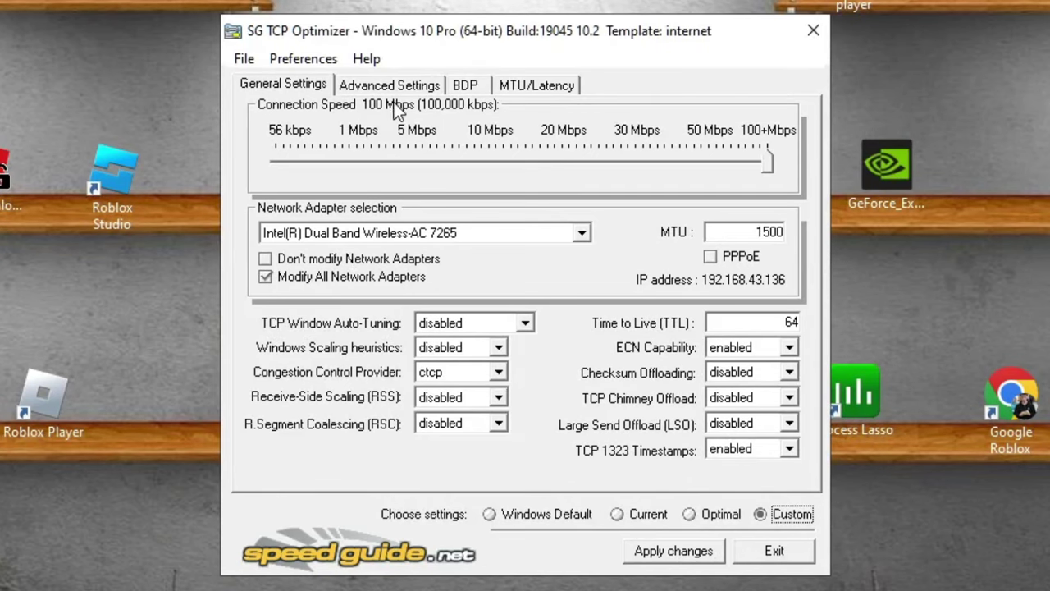
# Review the advanced TCP settings and the list of changes, apply them while declining the reboot, and apply them once more
pyautogui.click(418, 86)
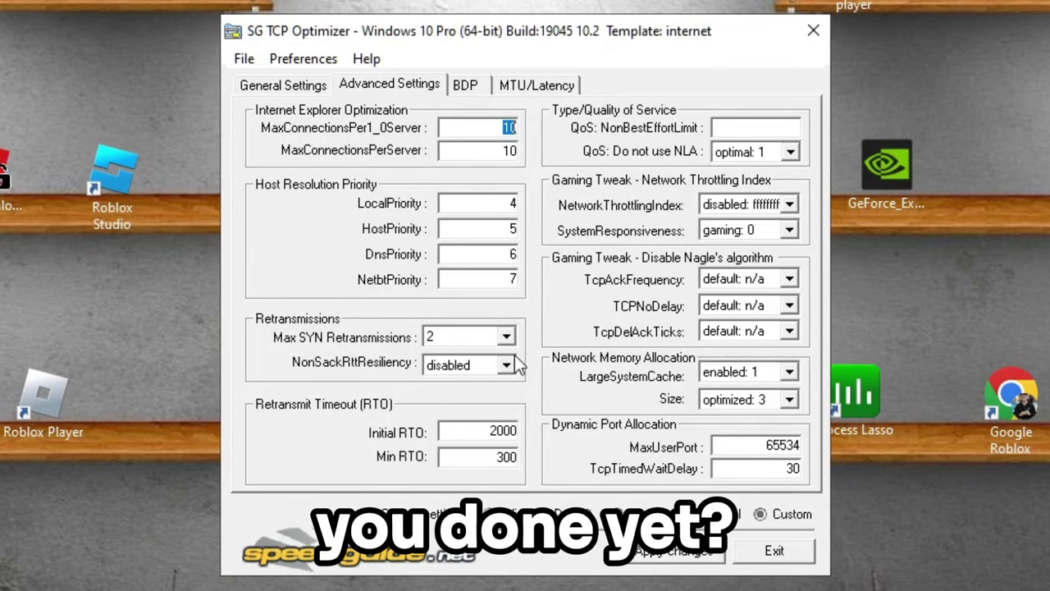
pyautogui.click(703, 546)
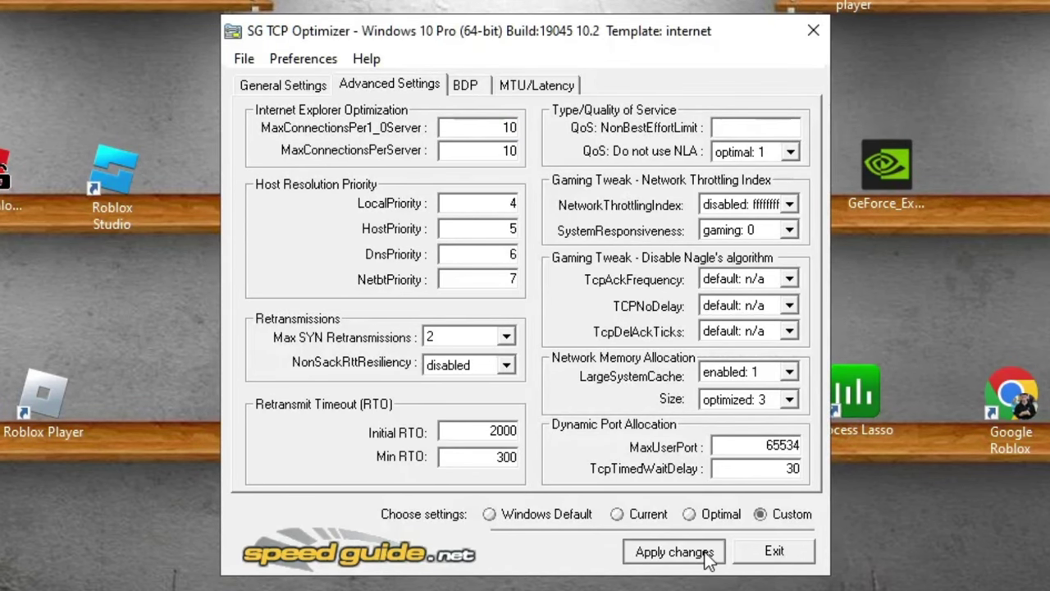
pyautogui.scroll(-6, 611, 67)
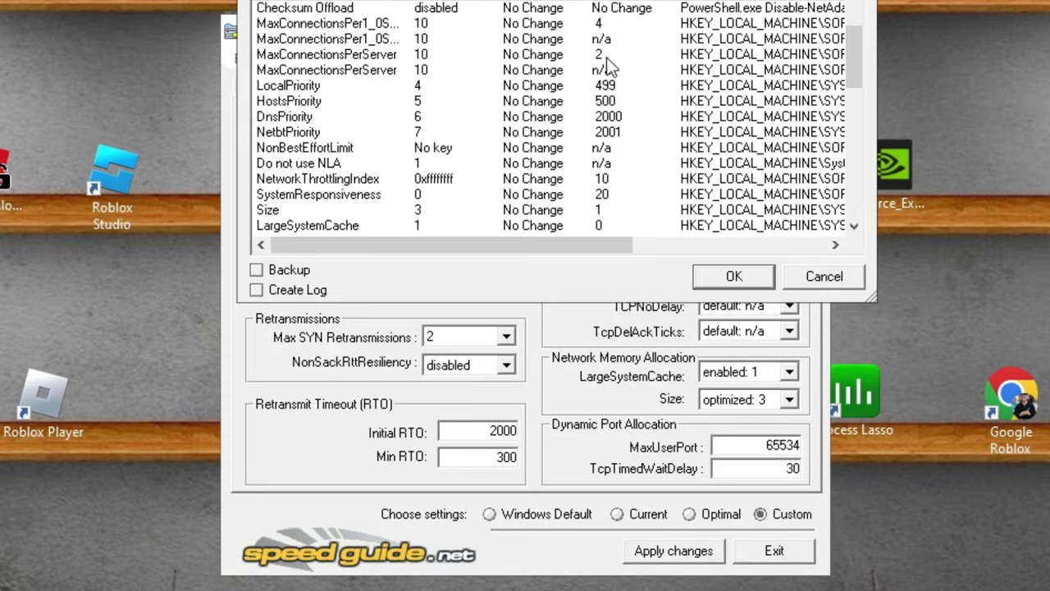
pyautogui.scroll(-7, 611, 67)
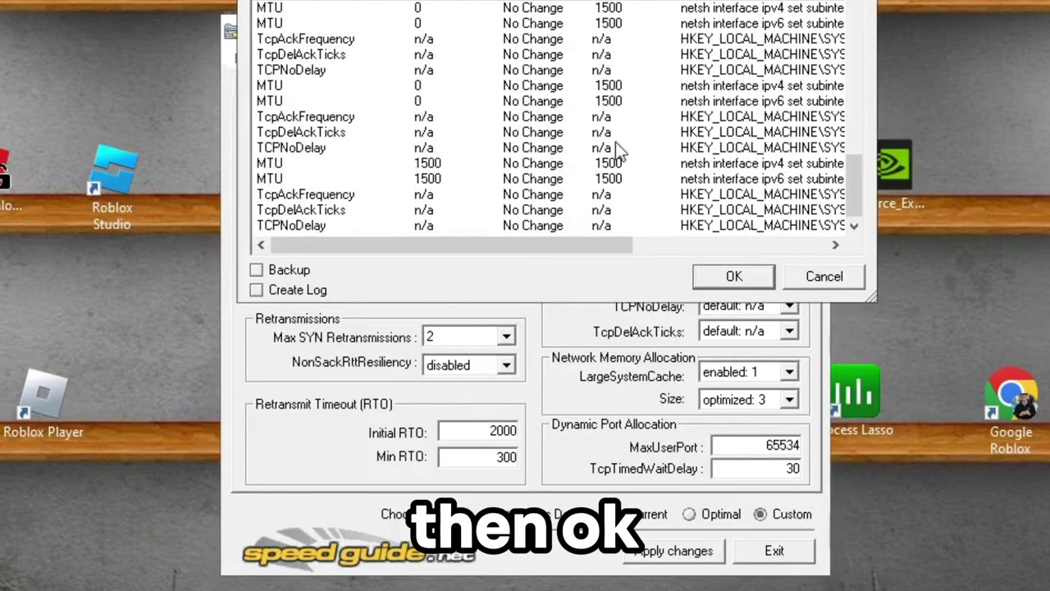
pyautogui.click(733, 277)
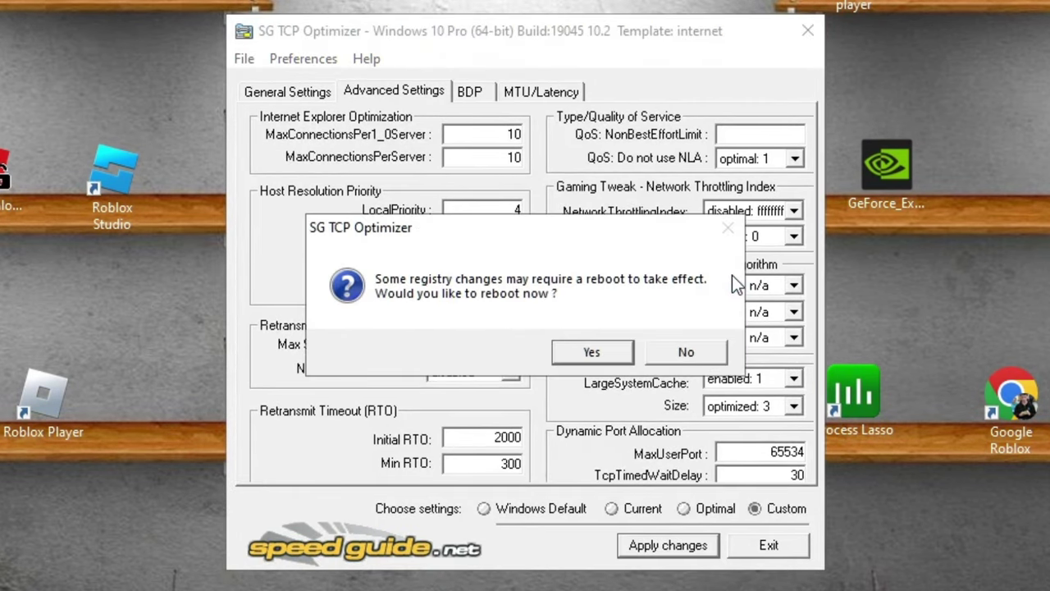
pyautogui.click(669, 351)
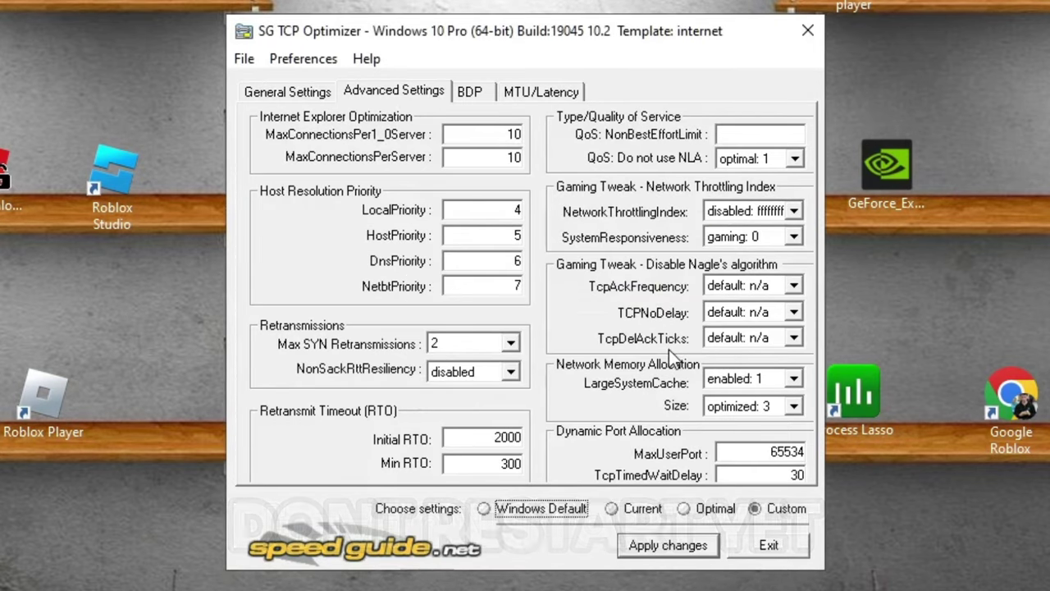
pyautogui.click(690, 553)
pyautogui.click(732, 277)
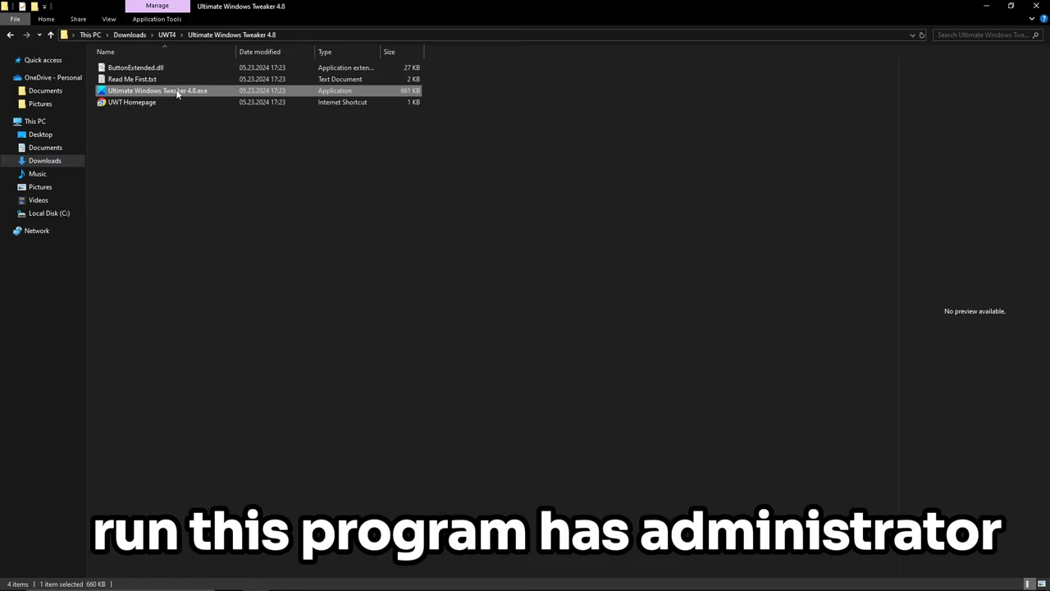
# Run Ultimate Windows Tweaker 4.8.exe as administrator from its Downloads folder
pyautogui.rightClick(177, 93)
pyautogui.click(225, 110)
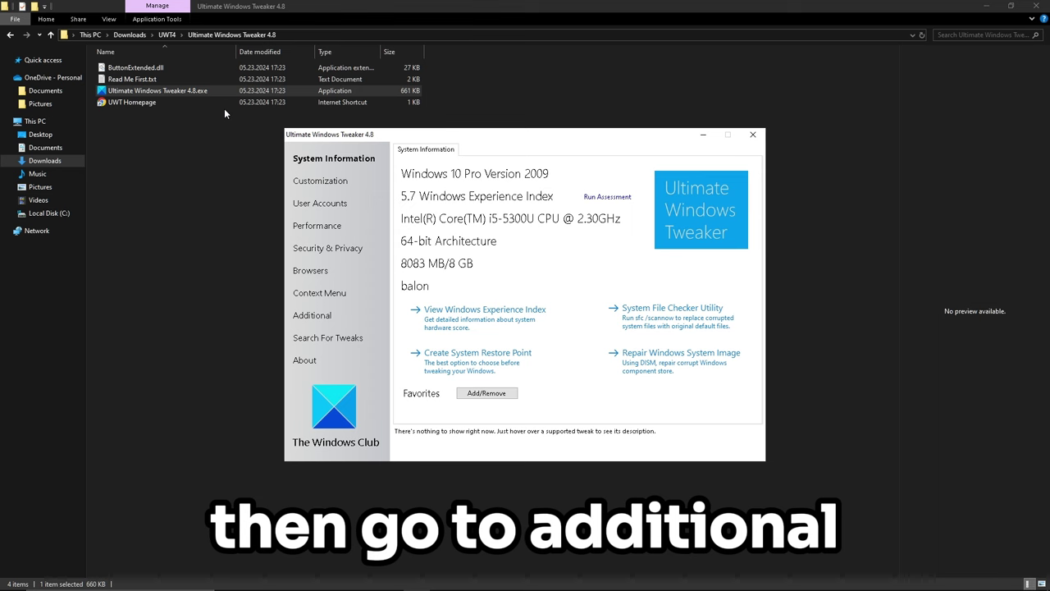
# Apply the Additional tweaks with Enable The Network Adapter Onboard Processor ticked, and close Ultimate Windows Tweaker
pyautogui.click(313, 316)
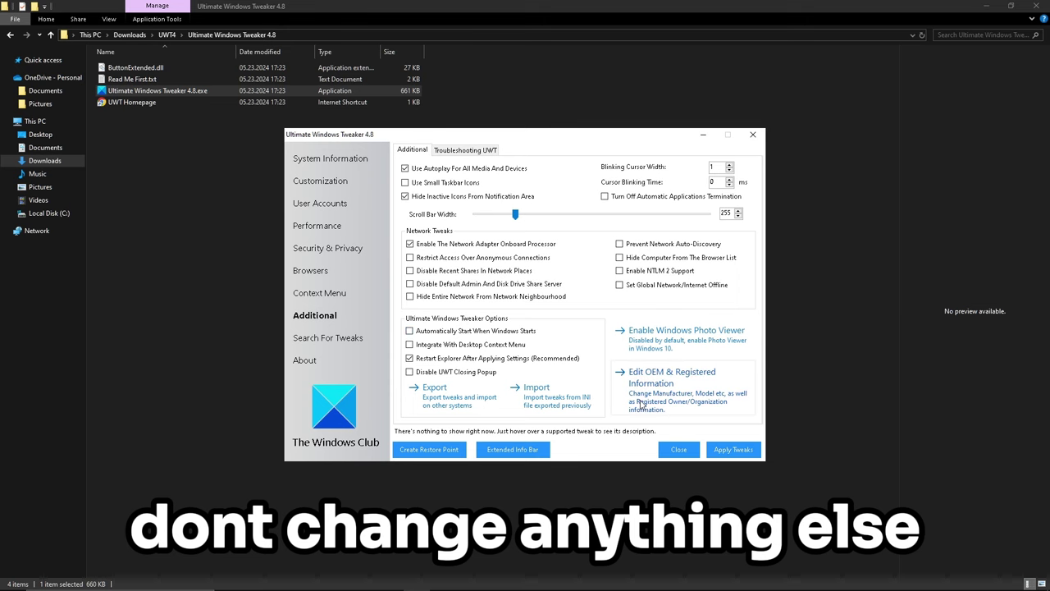
pyautogui.click(737, 452)
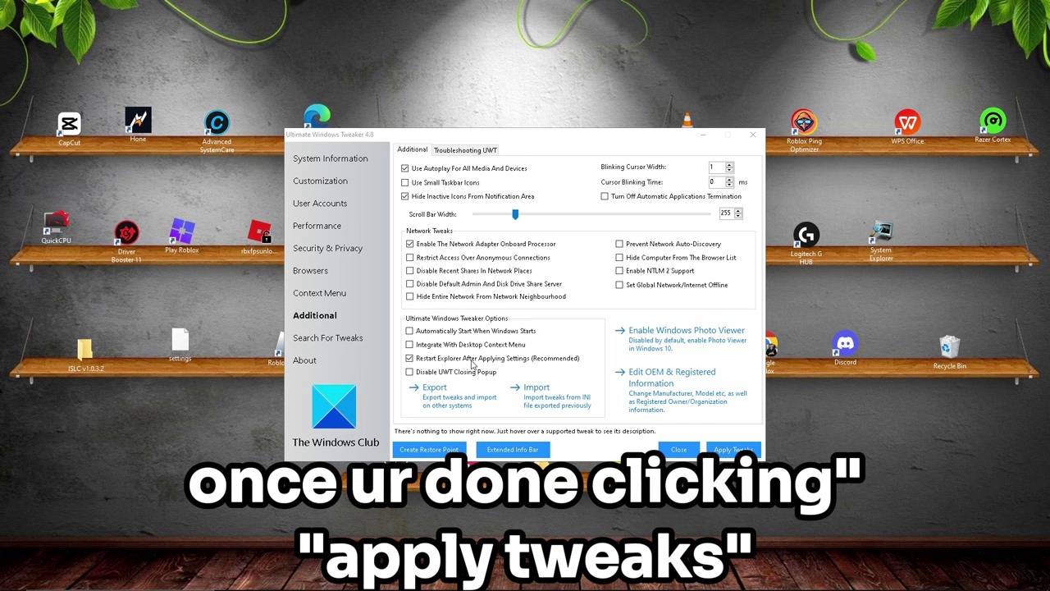
pyautogui.click(669, 451)
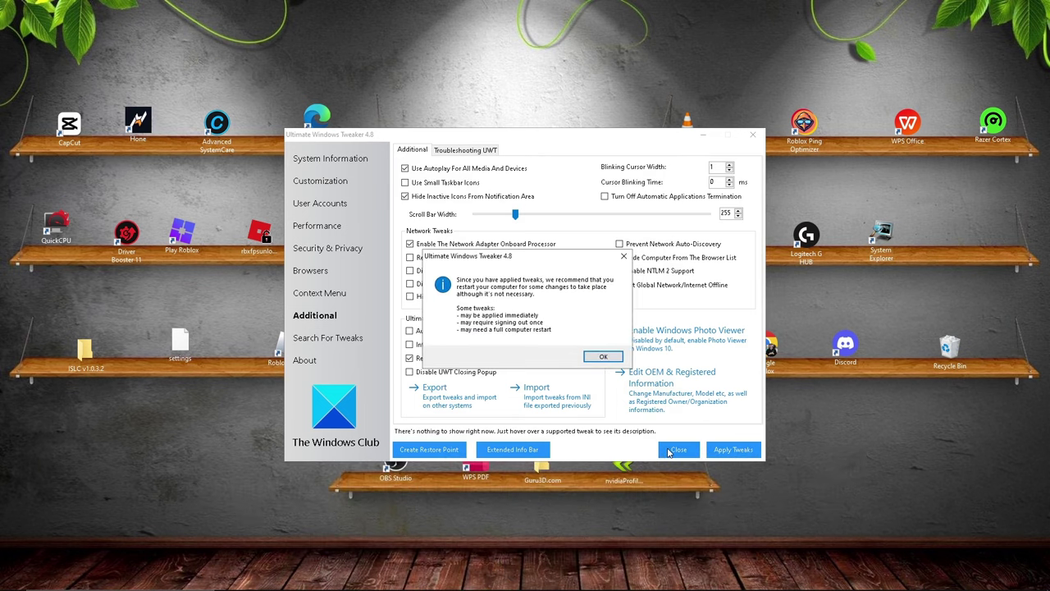